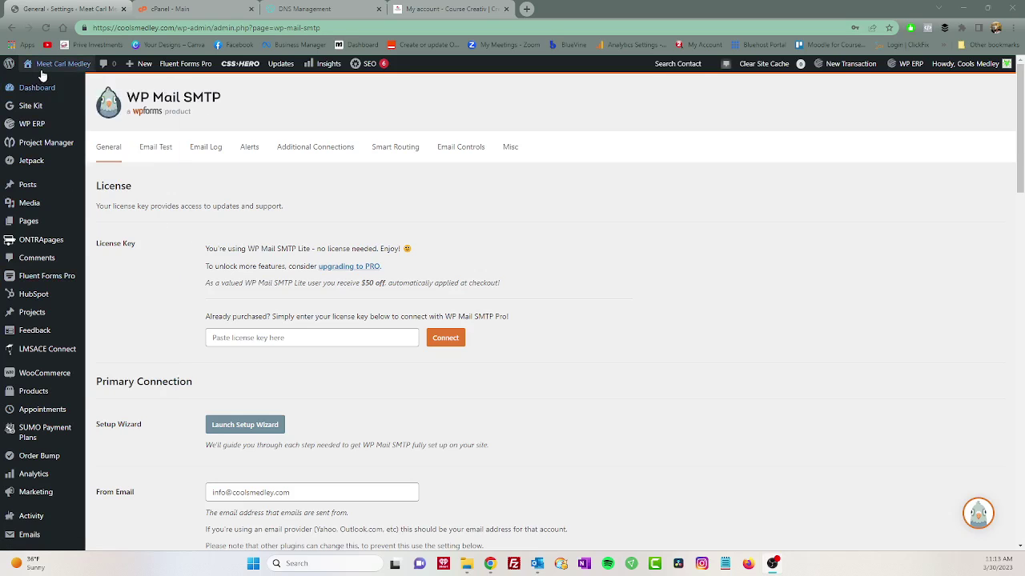
Reload the WP Mail SMTP settings page.
{"action": "mouse_move", "coordinate": [41, 76]}
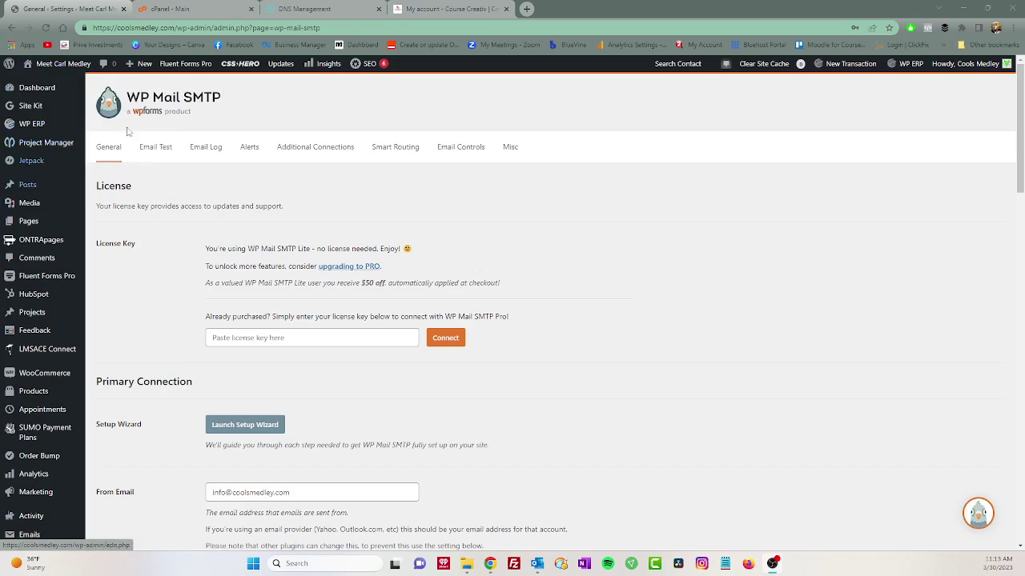
{"action": "scroll", "coordinate": [60, 259], "scroll_direction": "down", "scroll_amount": 5}
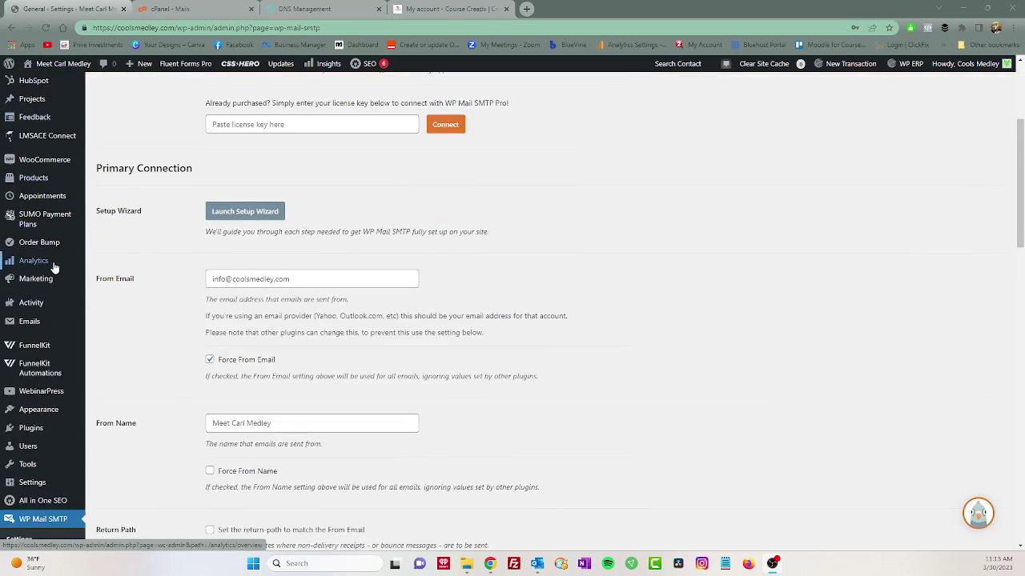
{"action": "mouse_move", "coordinate": [47, 268]}
{"action": "scroll", "coordinate": [47, 268], "scroll_direction": "down", "scroll_amount": 1}
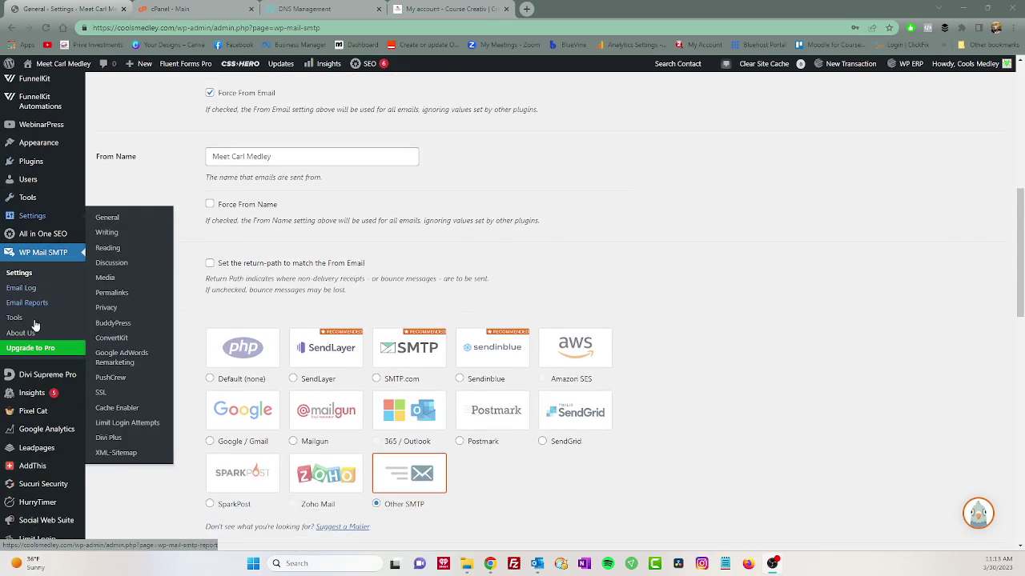
{"action": "left_click", "coordinate": [19, 273]}
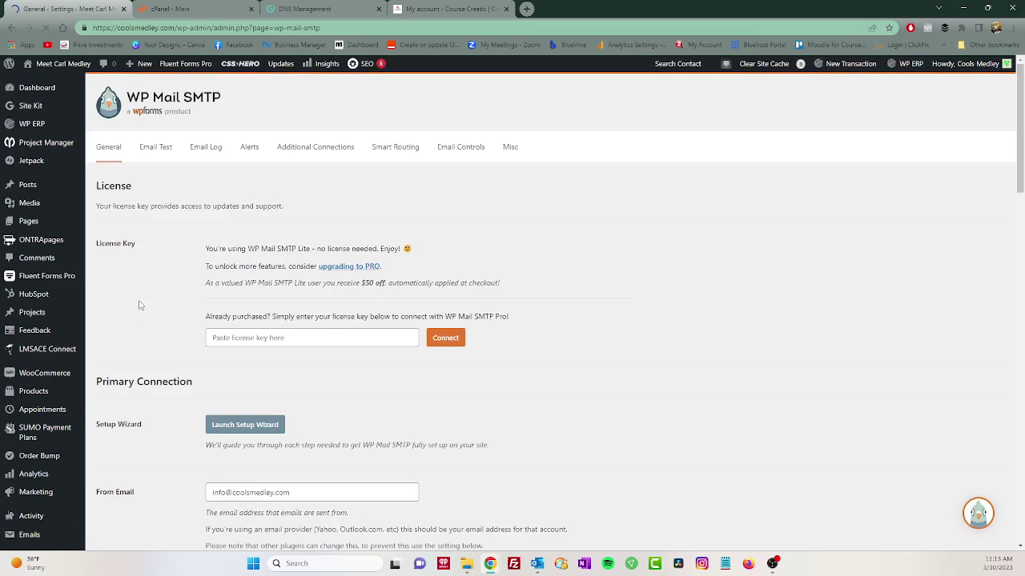
{"action": "scroll", "coordinate": [184, 274], "scroll_direction": "down", "scroll_amount": 1}
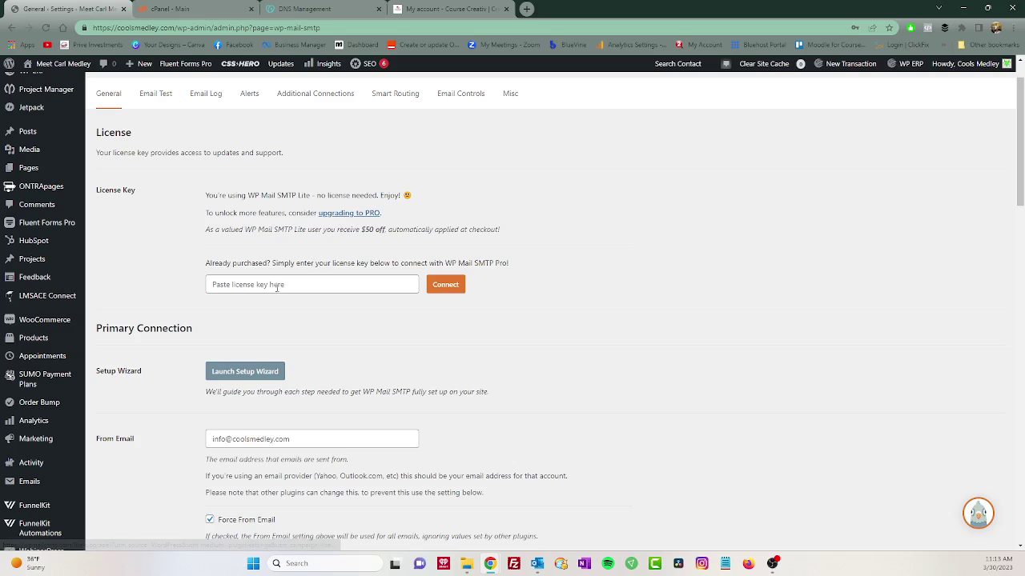
{"action": "scroll", "coordinate": [195, 285], "scroll_direction": "down", "scroll_amount": 2}
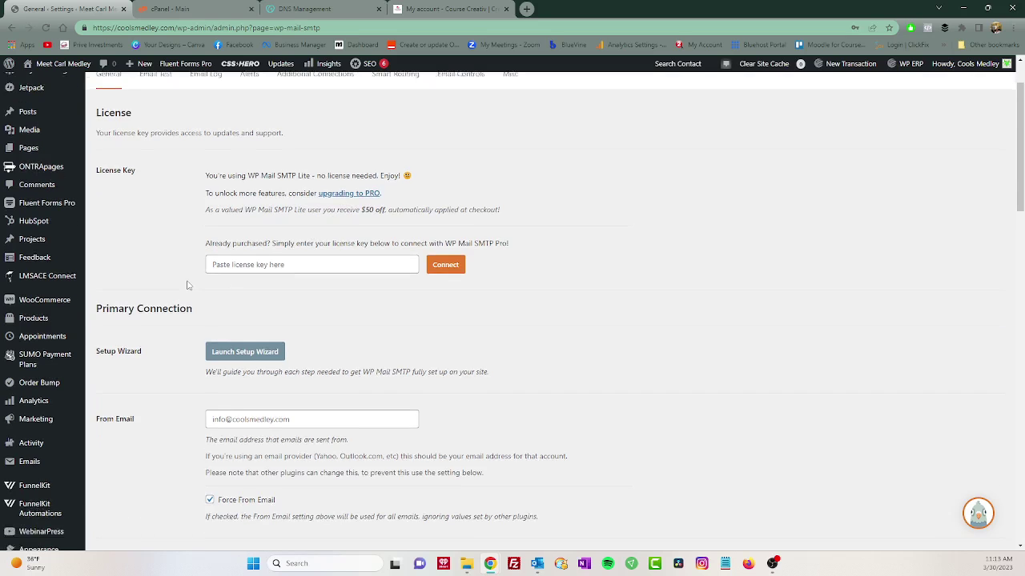
{"action": "scroll", "coordinate": [186, 286], "scroll_direction": "down", "scroll_amount": 1}
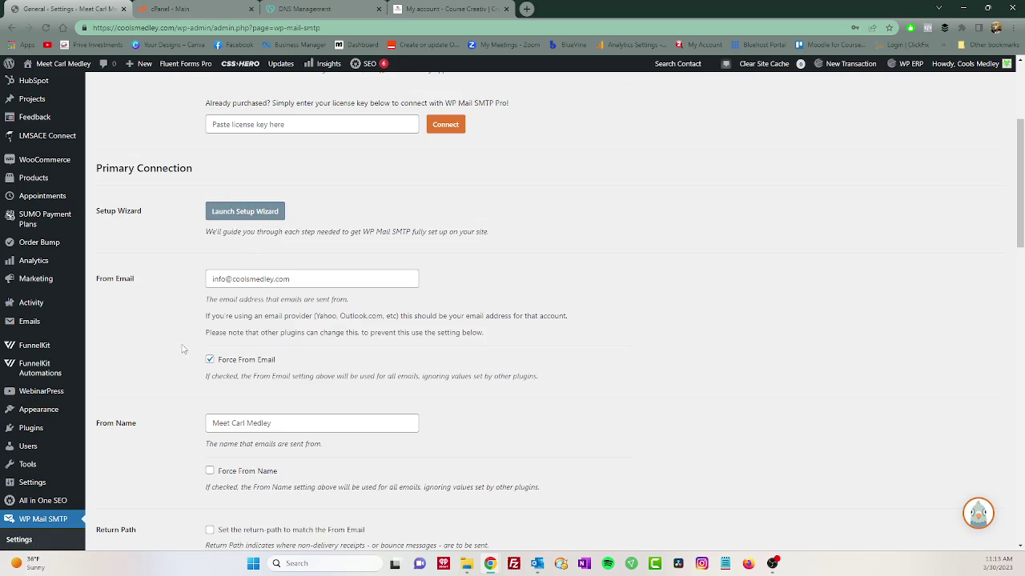
{"action": "scroll", "coordinate": [182, 360], "scroll_direction": "down", "scroll_amount": 2}
{"action": "scroll", "coordinate": [183, 360], "scroll_direction": "down", "scroll_amount": 3}
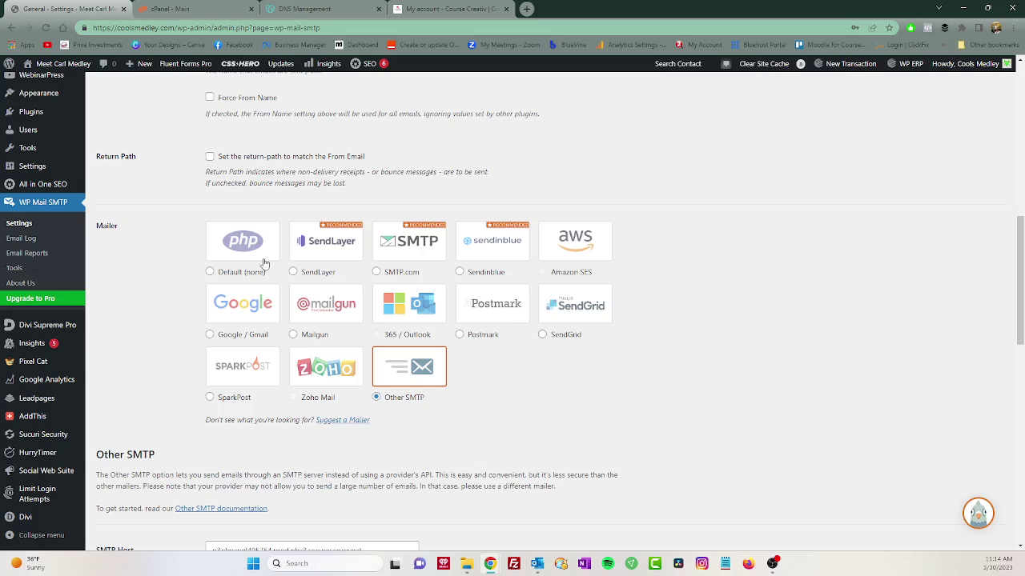
{"action": "scroll", "coordinate": [194, 248], "scroll_direction": "up", "scroll_amount": 3}
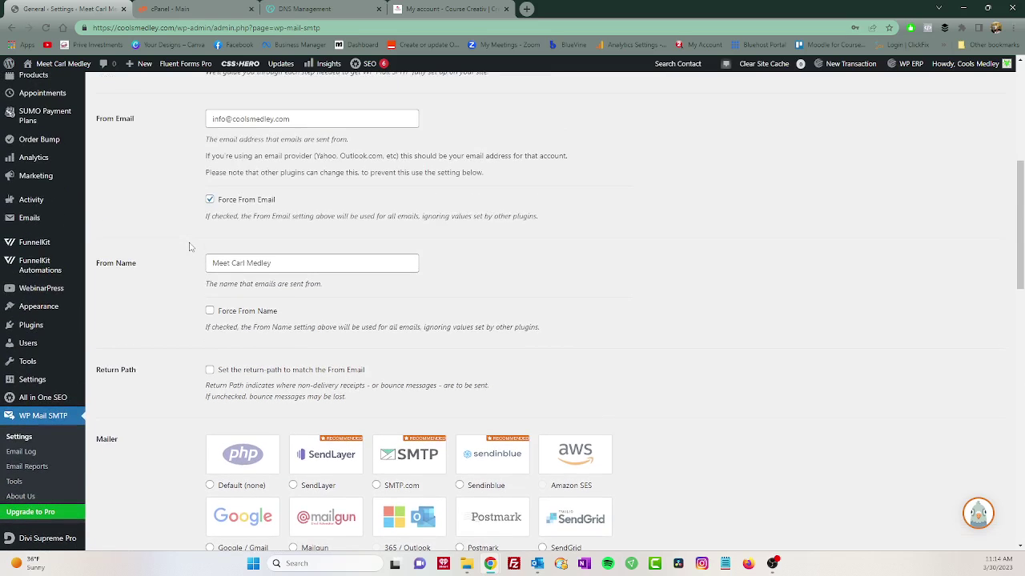
{"action": "scroll", "coordinate": [190, 248], "scroll_direction": "up", "scroll_amount": 1}
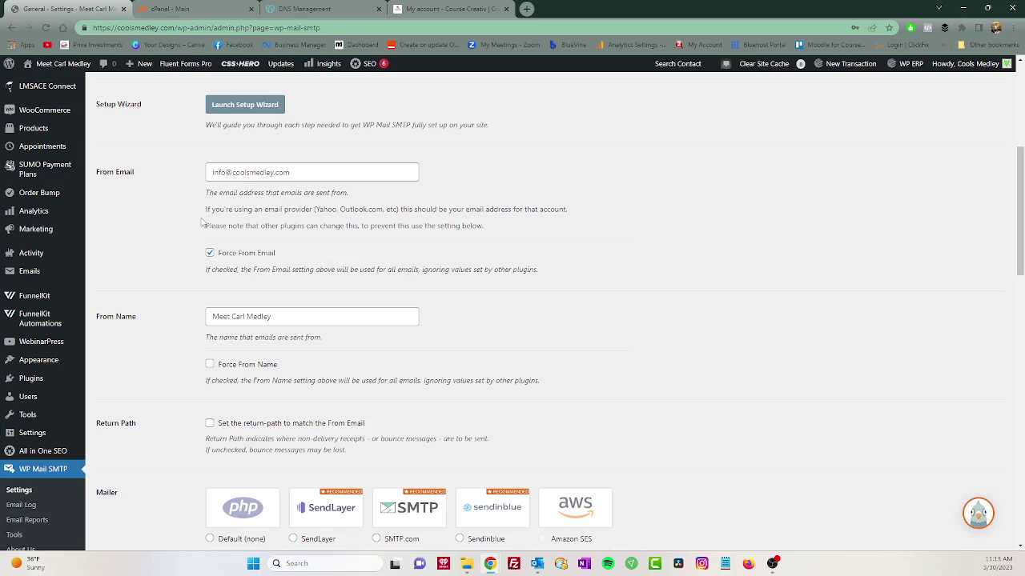
{"action": "scroll", "coordinate": [202, 223], "scroll_direction": "down", "scroll_amount": 2}
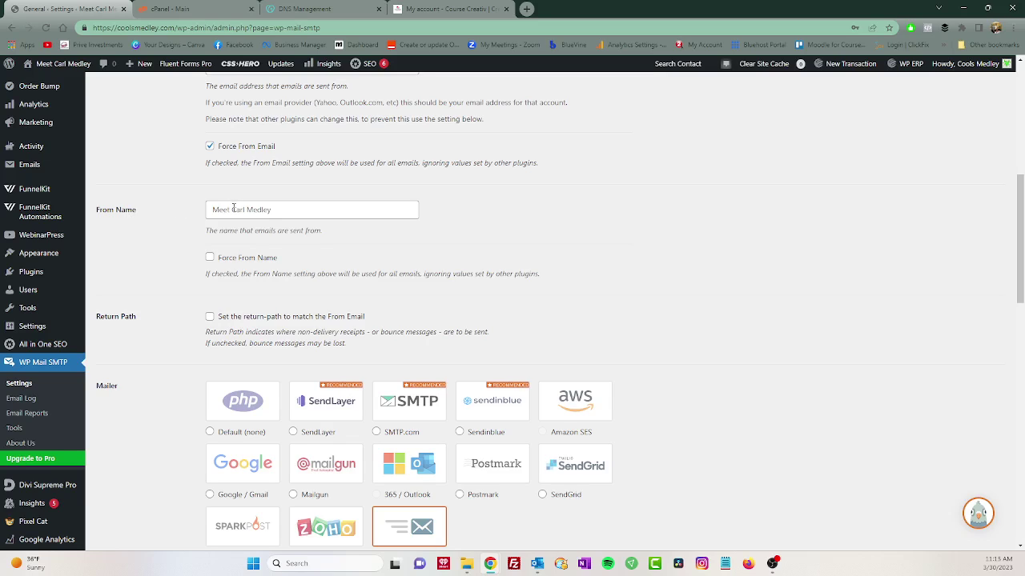
{"action": "double_click", "coordinate": [233, 208]}
{"action": "key", "text": "BackSpace"}
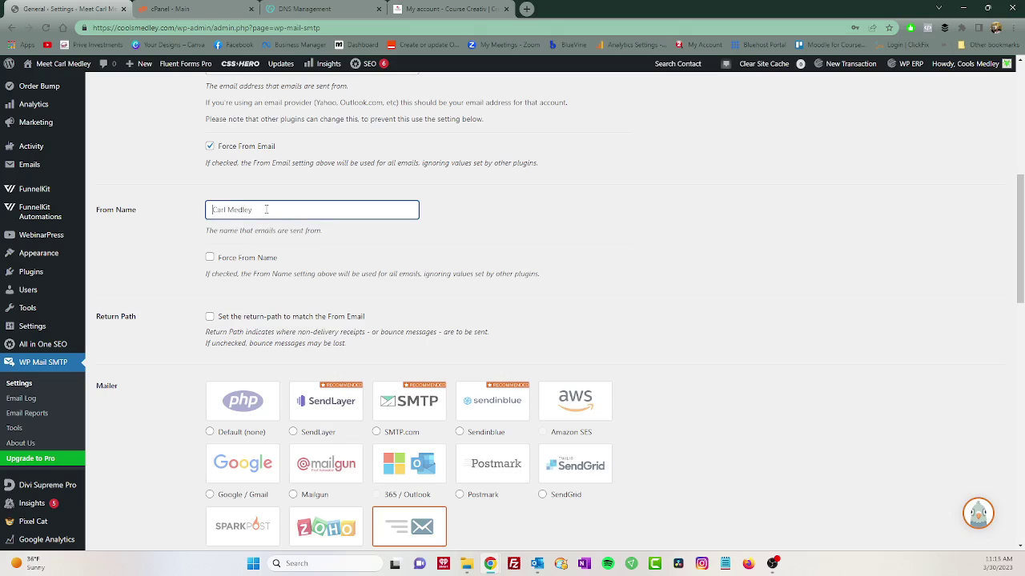
{"action": "left_click_drag", "start_coordinate": [265, 209], "coordinate": [198, 212]}
{"action": "left_click", "coordinate": [212, 230]}
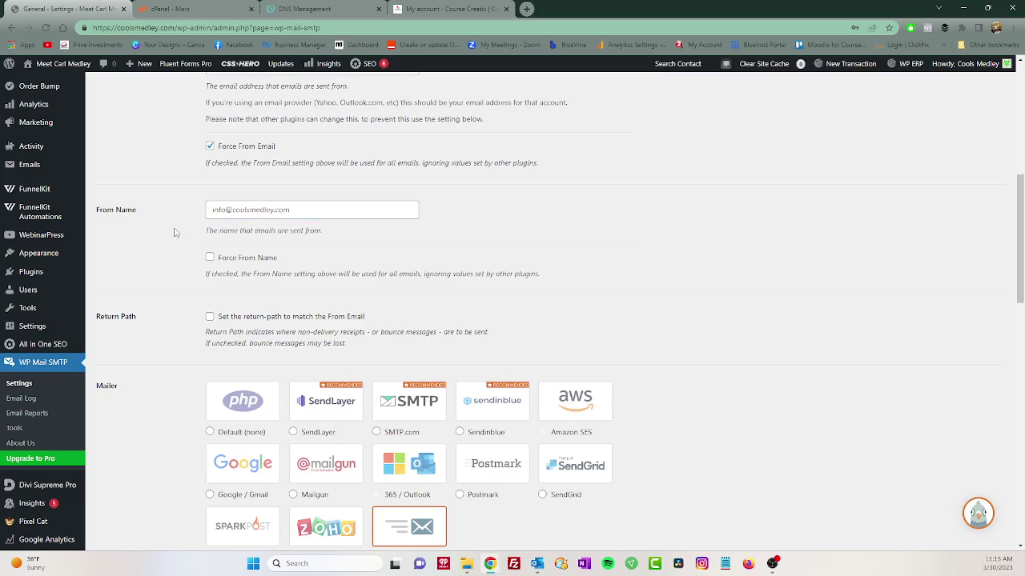
{"action": "scroll", "coordinate": [178, 248], "scroll_direction": "down", "scroll_amount": 4}
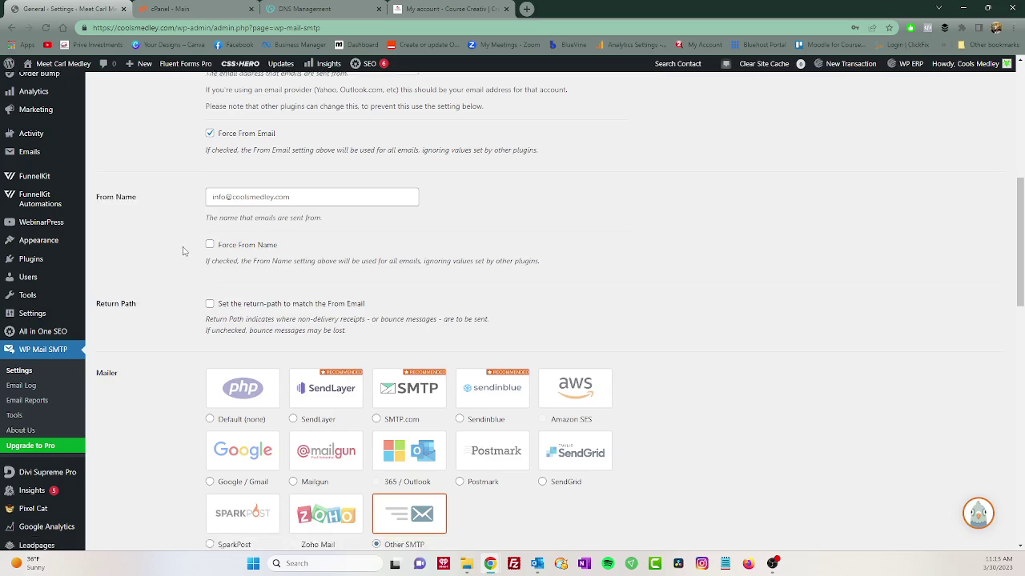
Delete the old secureserver.net hostname from the Other SMTP Host field.
{"action": "scroll", "coordinate": [179, 250], "scroll_direction": "down", "scroll_amount": 4}
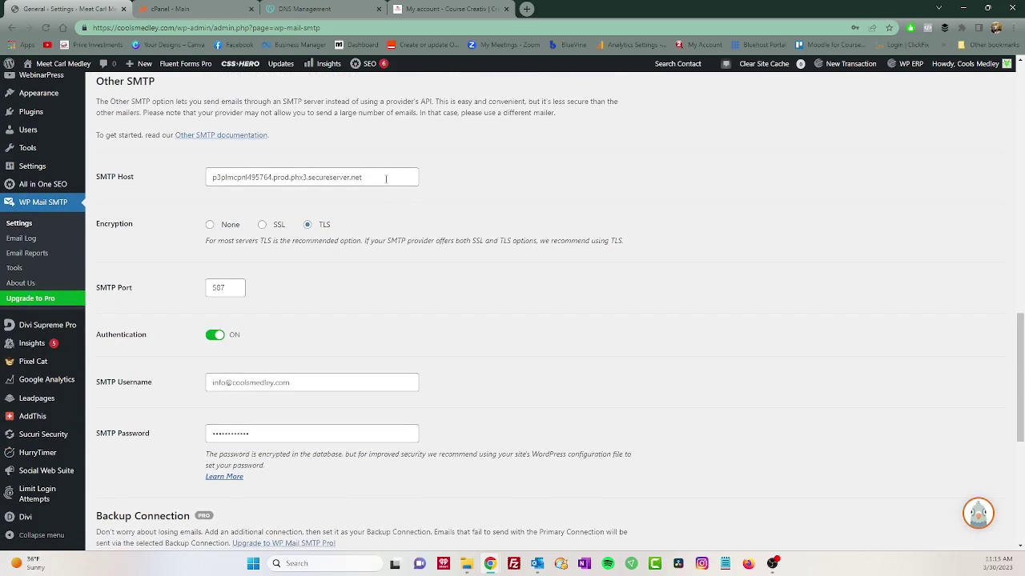
{"action": "left_click_drag", "start_coordinate": [396, 181], "coordinate": [188, 184]}
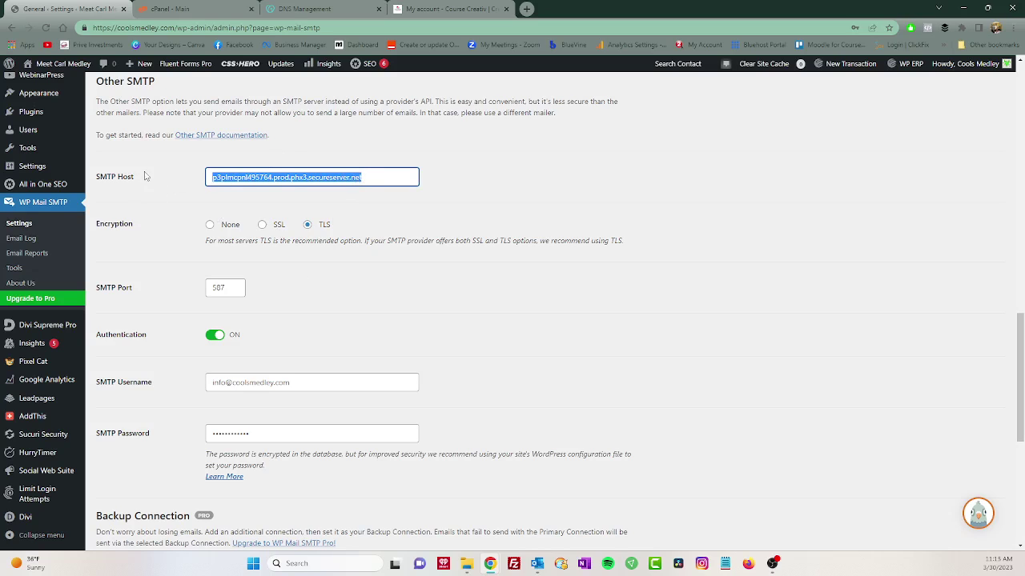
{"action": "key", "text": "BackSpace"}
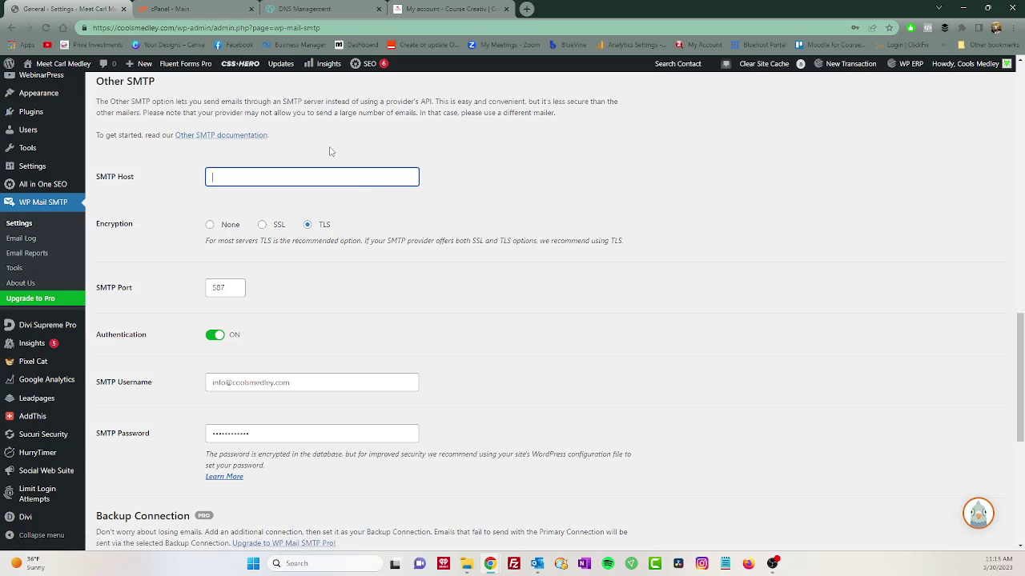
Copy the Dedicated IP Address 192.169.174.249 from the cPanel server details.
{"action": "left_click", "coordinate": [215, 6]}
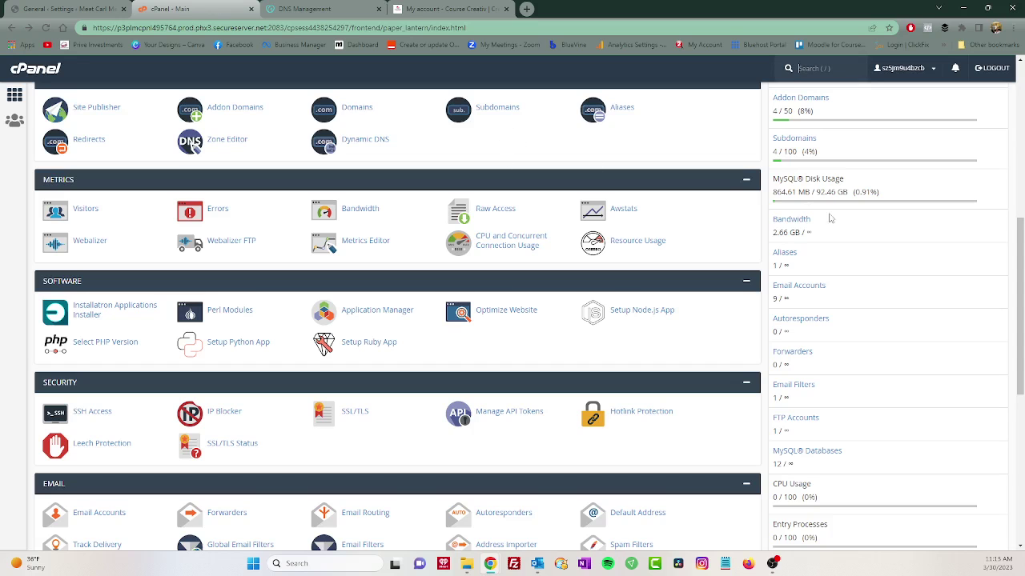
{"action": "scroll", "coordinate": [826, 230], "scroll_direction": "up", "scroll_amount": 1}
{"action": "scroll", "coordinate": [826, 230], "scroll_direction": "up", "scroll_amount": 4}
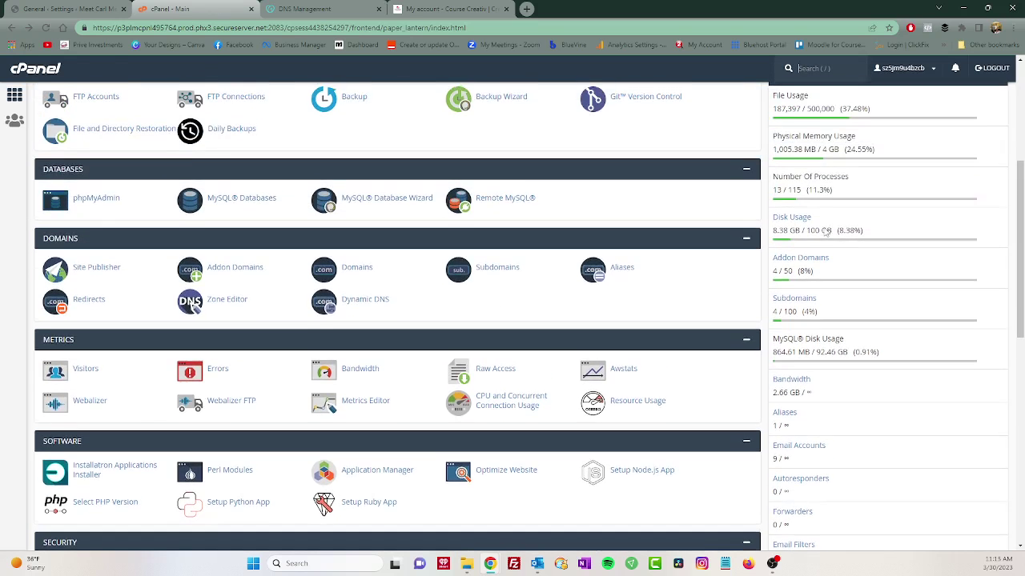
{"action": "scroll", "coordinate": [826, 218], "scroll_direction": "up", "scroll_amount": 2}
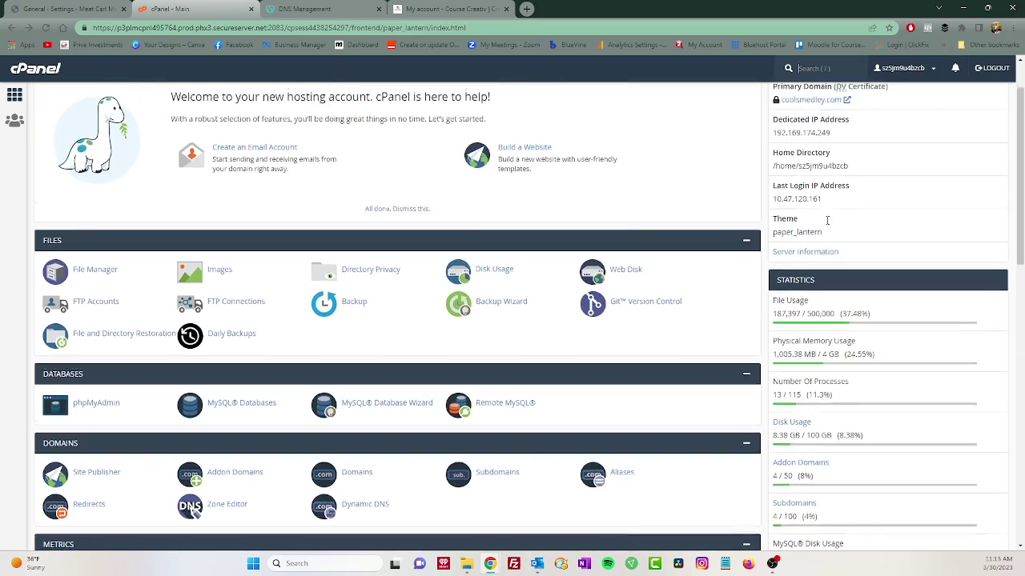
{"action": "left_click_drag", "start_coordinate": [831, 141], "coordinate": [764, 143]}
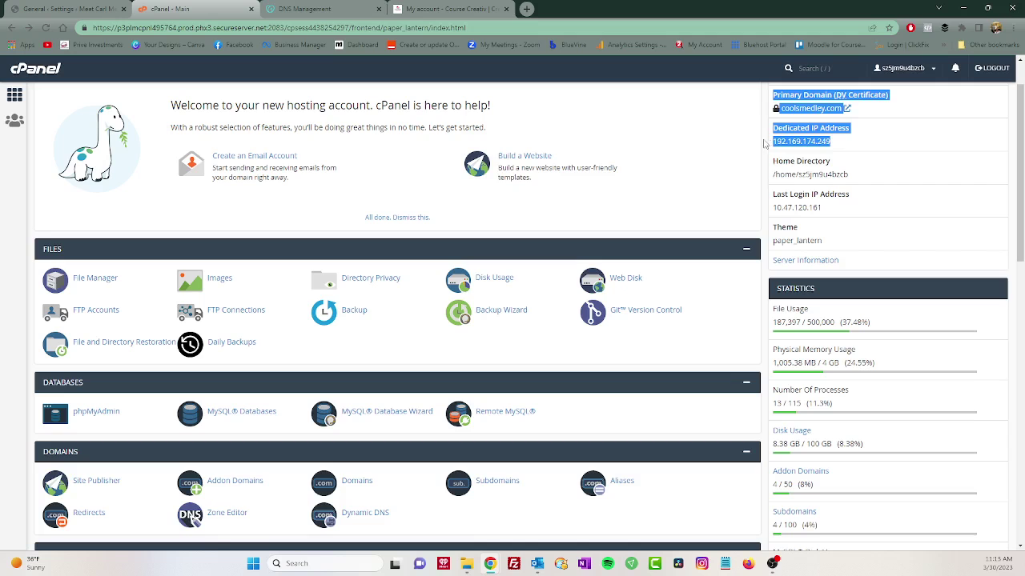
{"action": "left_click_drag", "start_coordinate": [832, 141], "coordinate": [772, 142]}
{"action": "right_click", "coordinate": [787, 144]}
{"action": "left_click", "coordinate": [803, 153]}
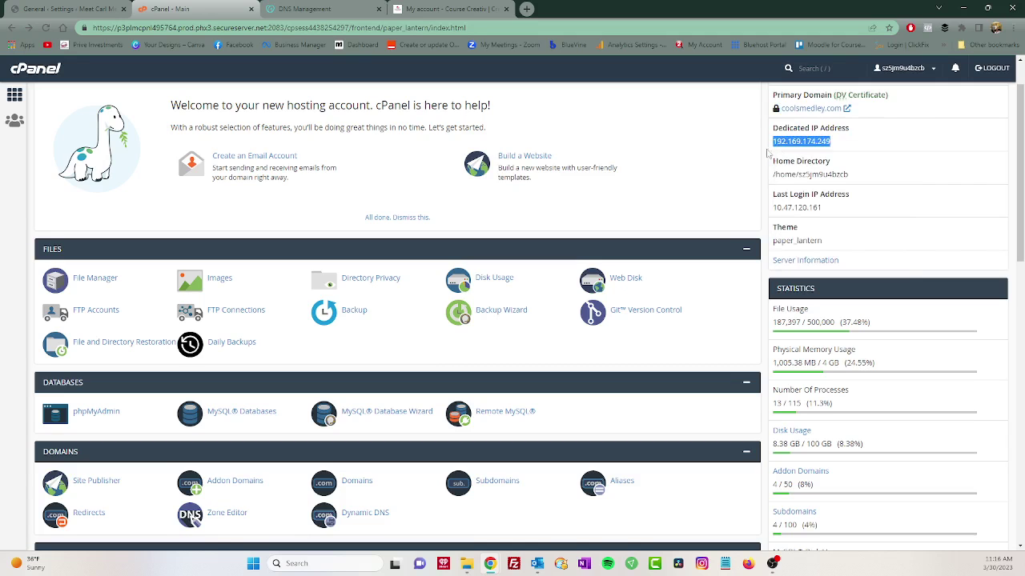
{"action": "scroll", "coordinate": [292, 158], "scroll_direction": "down", "scroll_amount": 2}
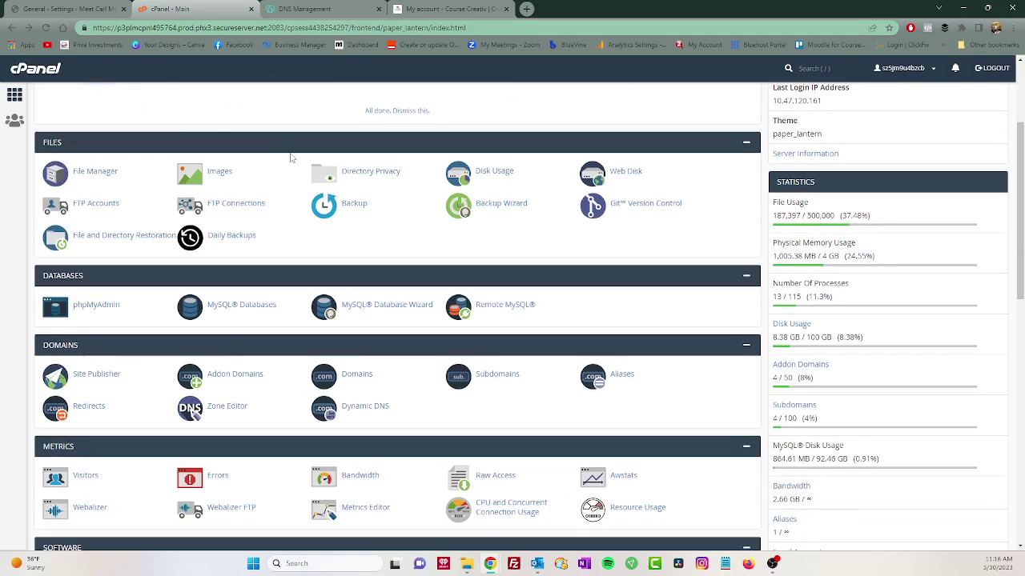
Paste the IP 192.169.174.249 into the WP Mail SMTP Host field.
{"action": "left_click", "coordinate": [70, 8]}
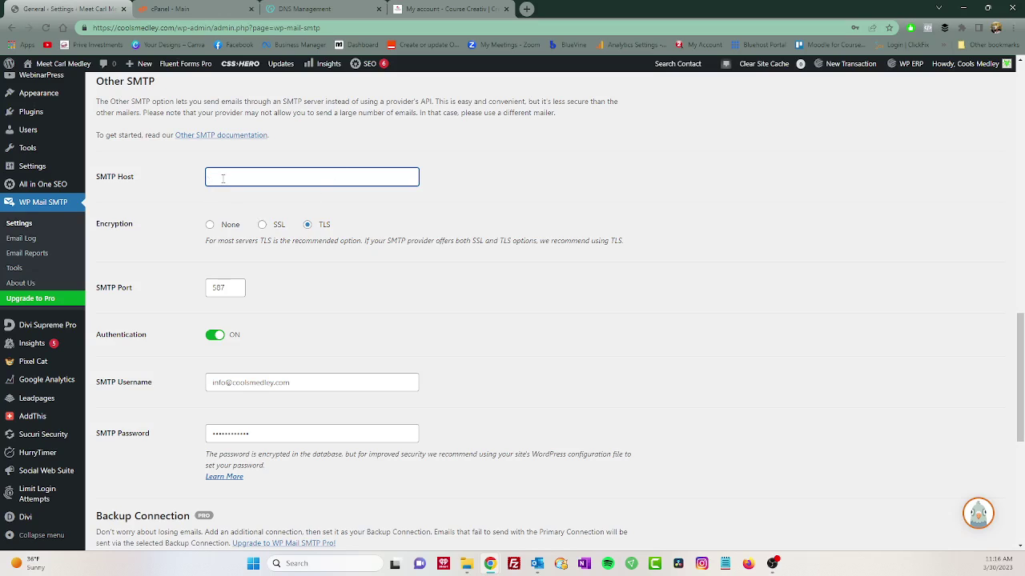
{"action": "key", "text": "ctrl+v"}
Google 'godaddy TLS SMTP port' and open the Mailbird article on GoDaddy email settings.
{"action": "left_click", "coordinate": [527, 9]}
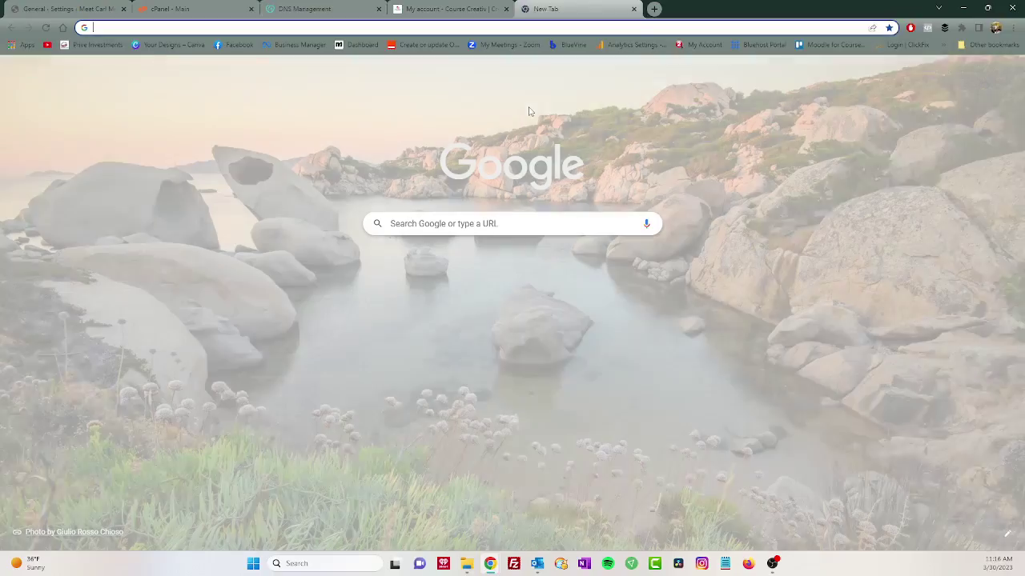
{"action": "type", "text": "godadd"}
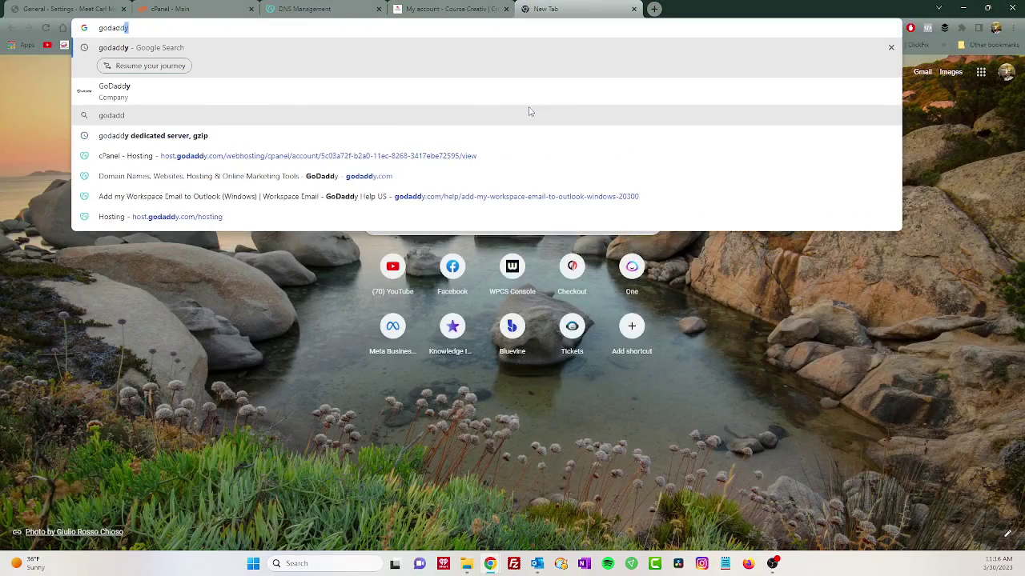
{"action": "type", "text": "y TL"}
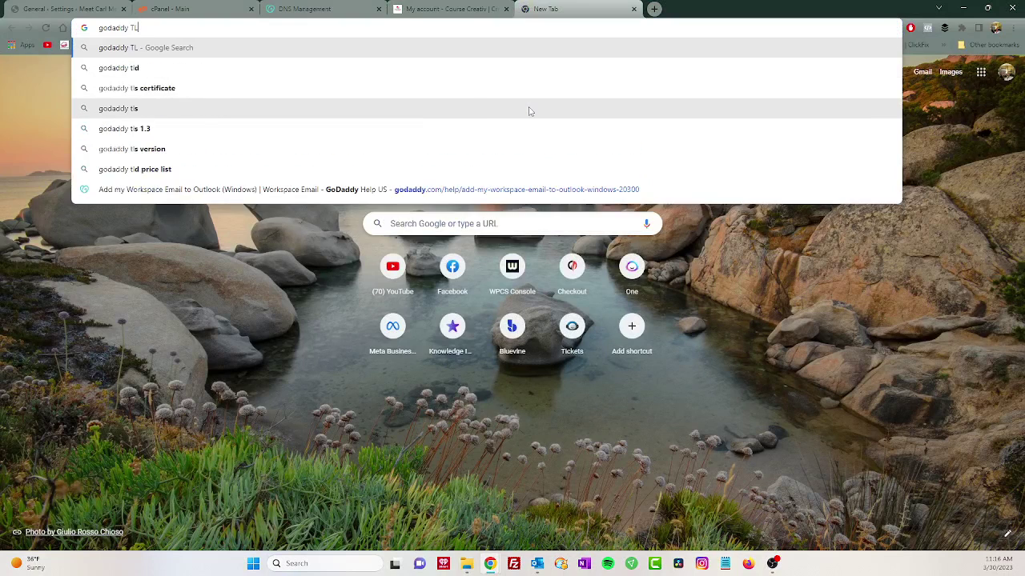
{"action": "type", "text": "S S"}
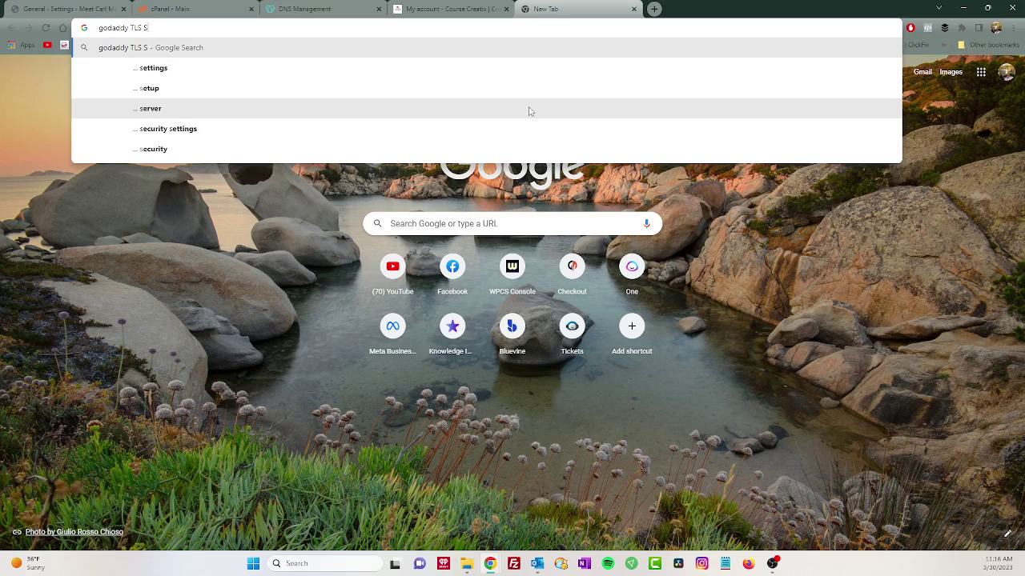
{"action": "type", "text": "MTP p"}
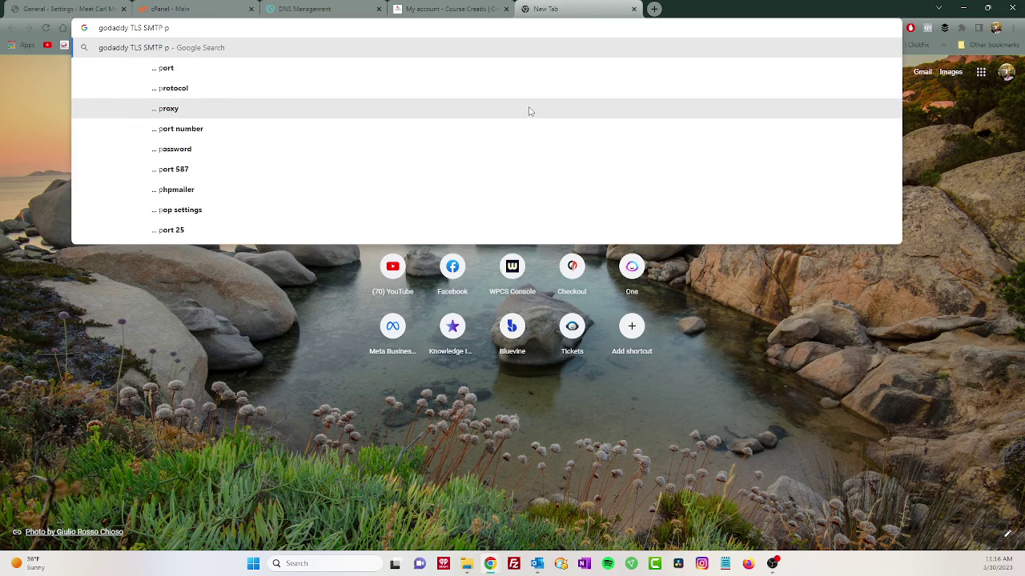
{"action": "key", "text": "BackSpace"}
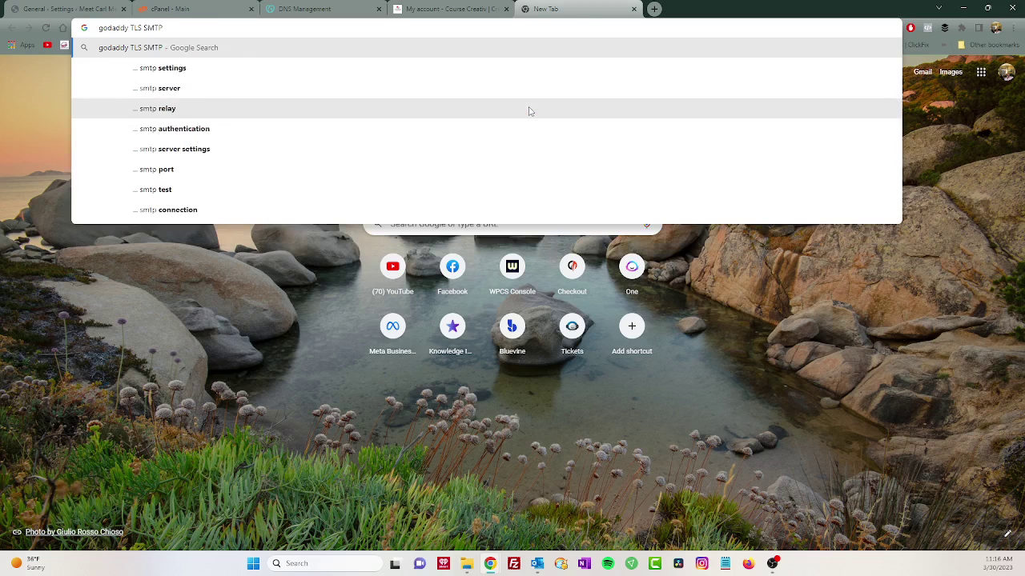
{"action": "type", "text": "port"}
{"action": "key", "text": "Return"}
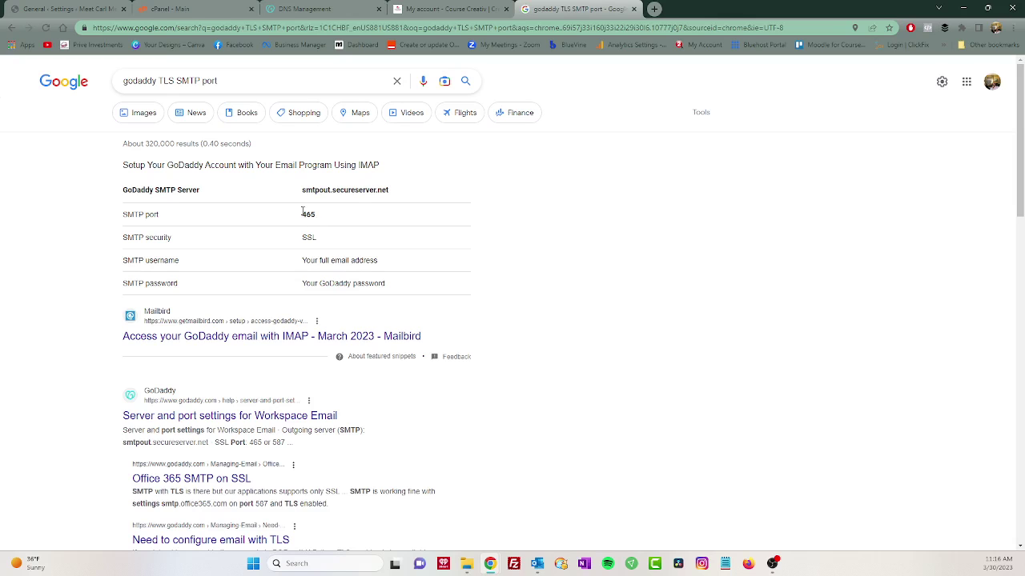
{"action": "left_click", "coordinate": [229, 336]}
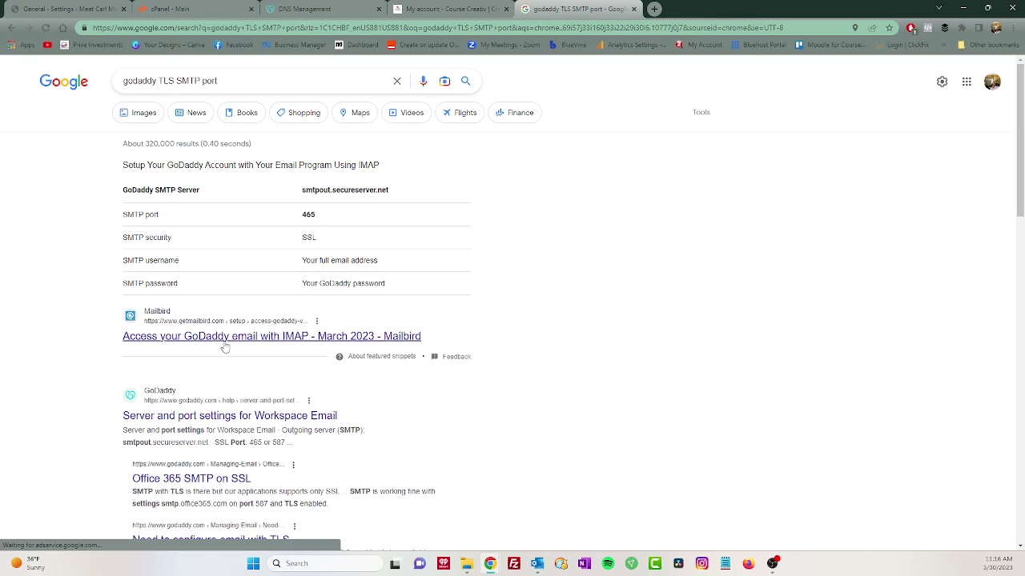
{"action": "scroll", "coordinate": [309, 340], "scroll_direction": "down", "scroll_amount": 3}
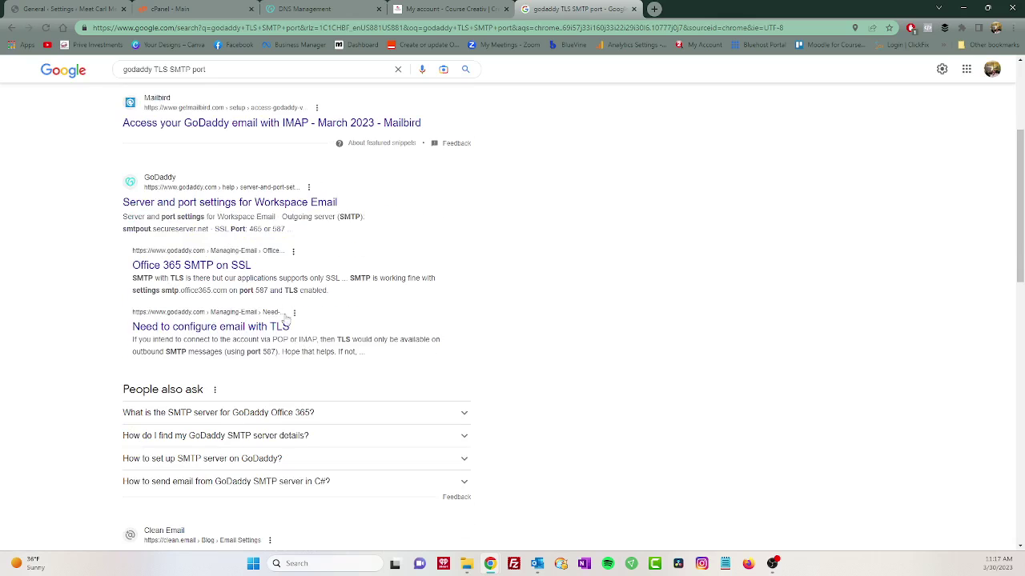
Read GoDaddy's 'Server and port settings for Workspace Email' outgoing ports 465 or 587.
{"action": "left_click", "coordinate": [227, 210]}
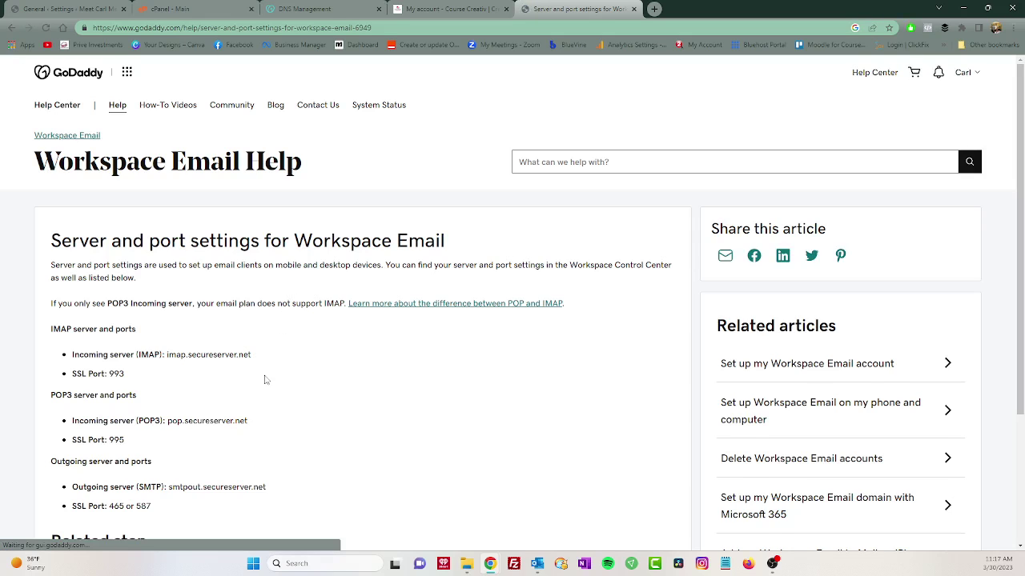
{"action": "scroll", "coordinate": [240, 382], "scroll_direction": "down", "scroll_amount": 2}
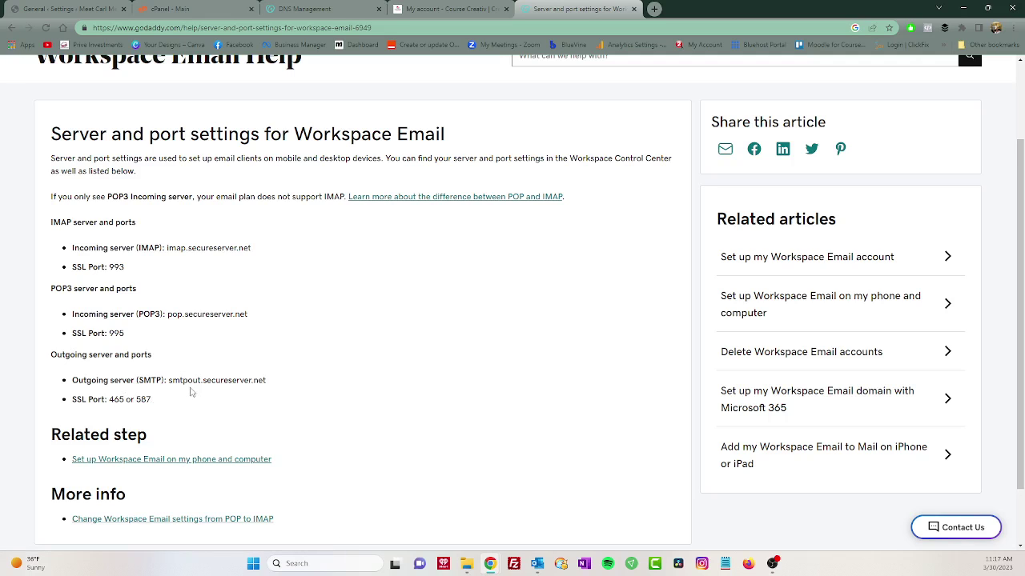
{"action": "scroll", "coordinate": [196, 393], "scroll_direction": "up", "scroll_amount": 2}
{"action": "scroll", "coordinate": [193, 385], "scroll_direction": "down", "scroll_amount": 2}
{"action": "scroll", "coordinate": [193, 380], "scroll_direction": "up", "scroll_amount": 1}
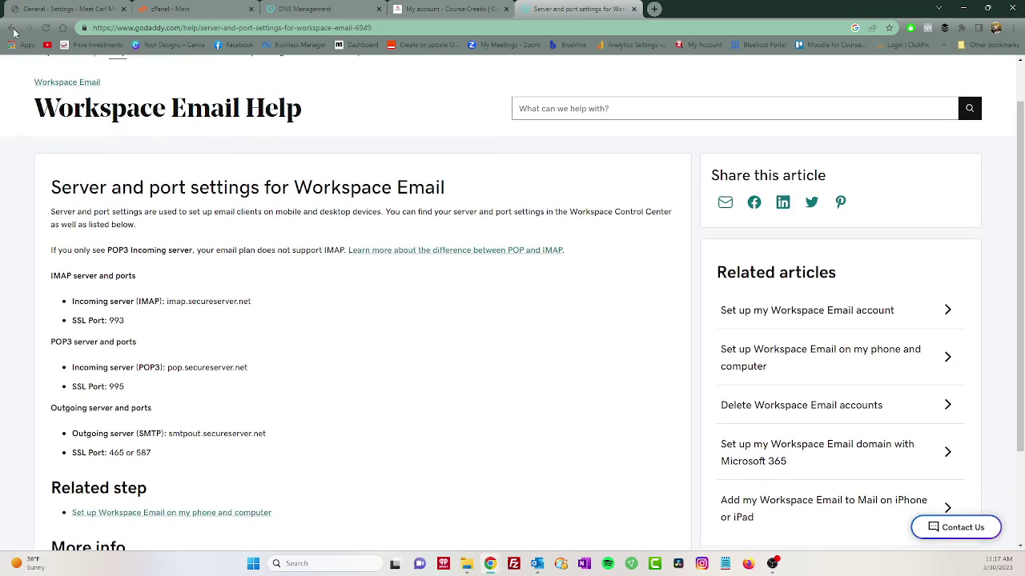
Change the Google search to 'bluehost TLS SMTP port'.
{"action": "left_click", "coordinate": [10, 28]}
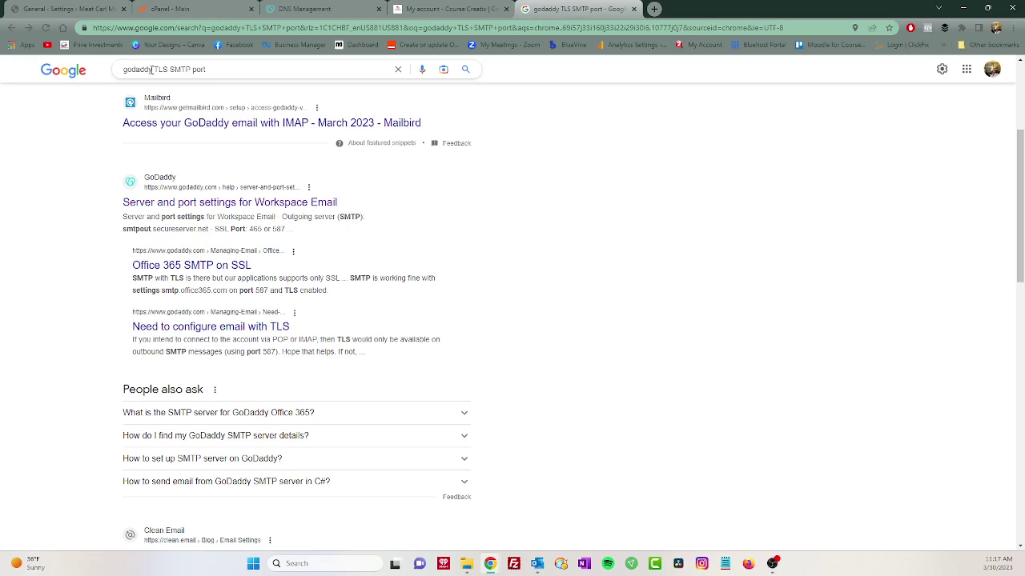
{"action": "left_click_drag", "start_coordinate": [152, 69], "coordinate": [124, 70]}
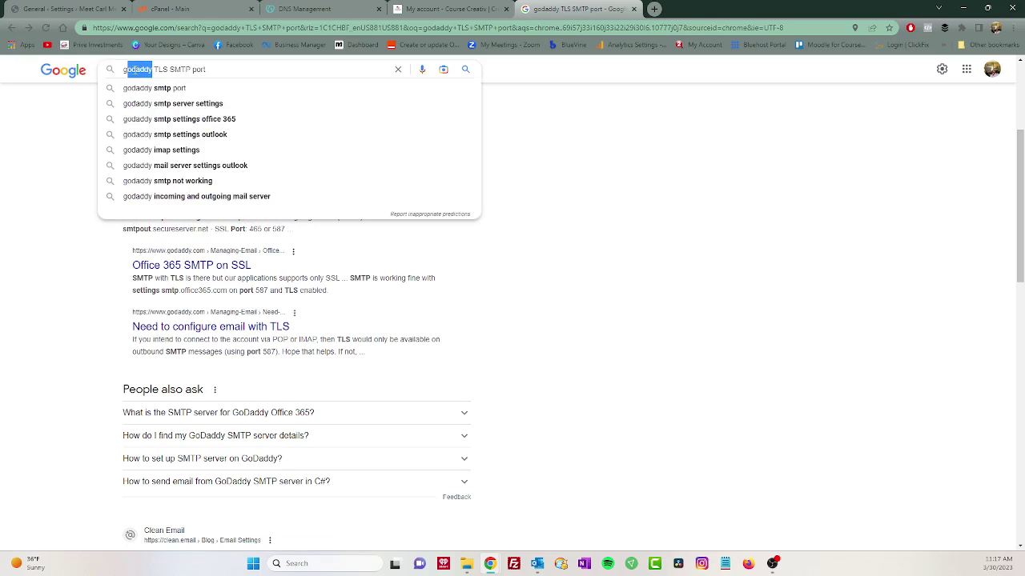
{"action": "key", "text": "BackSpace"}
{"action": "type", "text": "bluchi"}
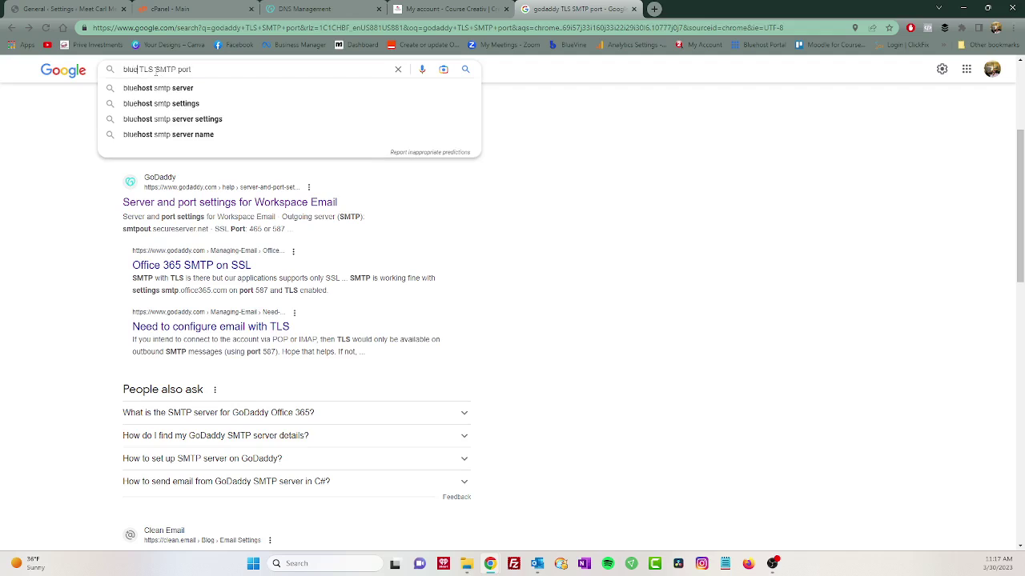
{"action": "key", "text": "BackSpace"}
{"action": "key", "text": "BackSpace"}
{"action": "type", "text": "ehost"}
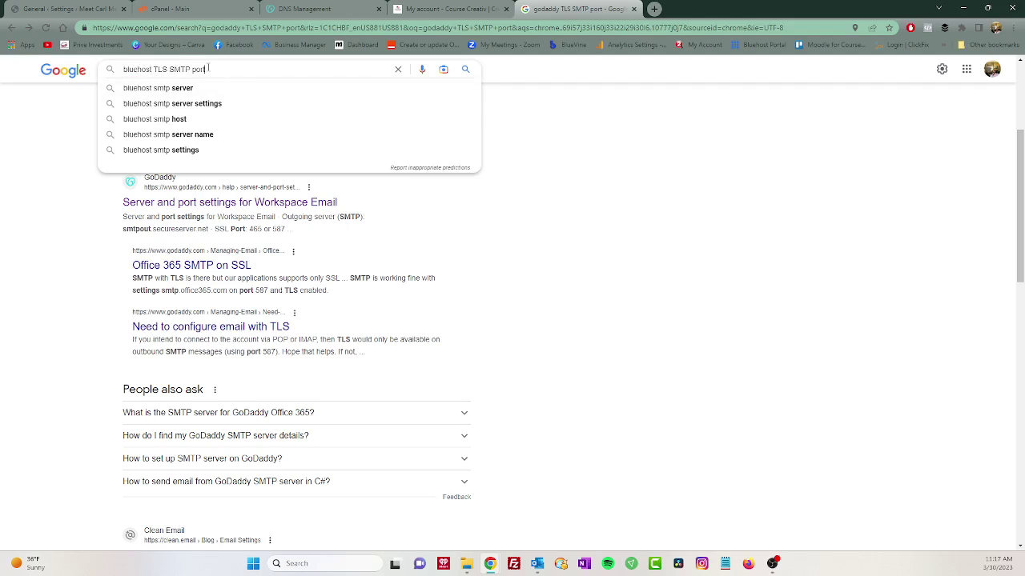
{"action": "key", "text": "Return"}
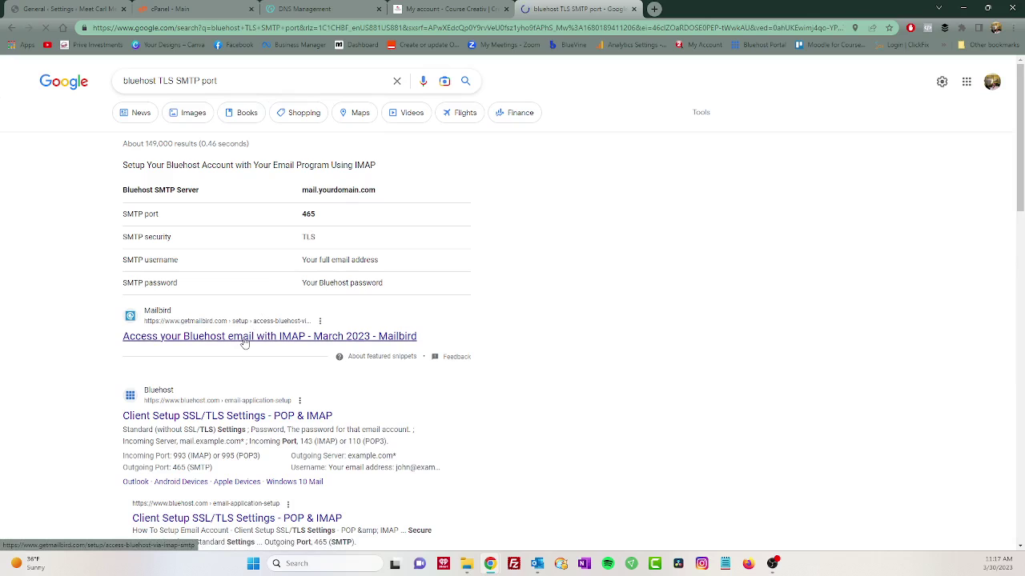
Open the Mailbird Bluehost article and highlight the outgoing port 465 (SMTP).
{"action": "left_click", "coordinate": [293, 338]}
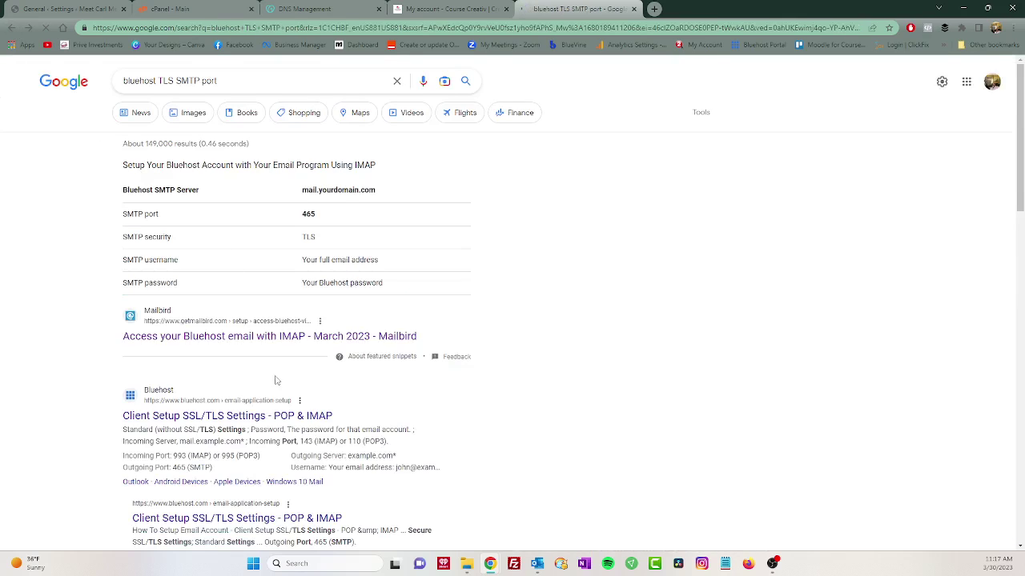
{"action": "scroll", "coordinate": [275, 380], "scroll_direction": "down", "scroll_amount": 1}
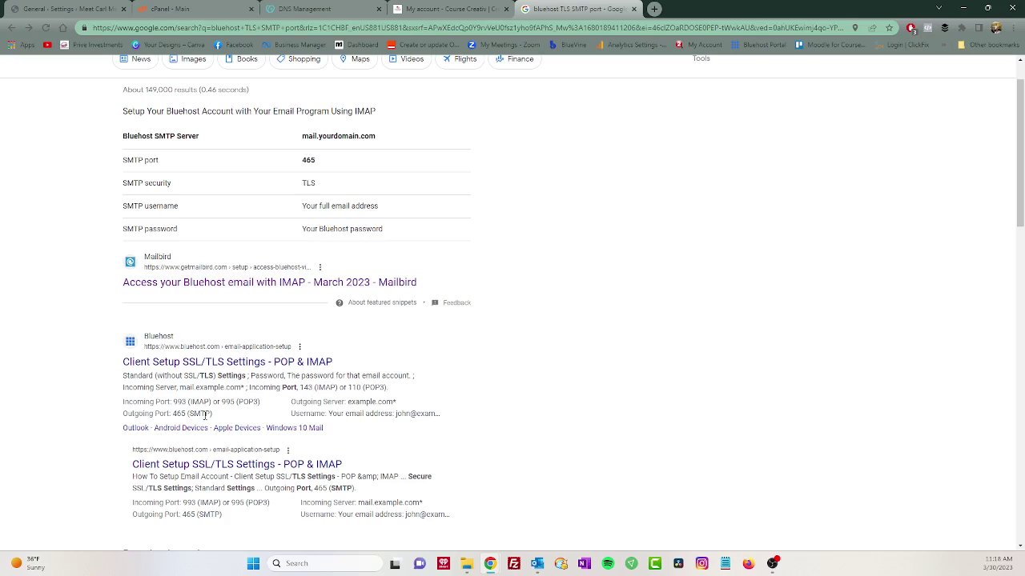
{"action": "left_click_drag", "start_coordinate": [215, 418], "coordinate": [171, 416]}
{"action": "scroll", "coordinate": [532, 405], "scroll_direction": "up", "scroll_amount": 1}
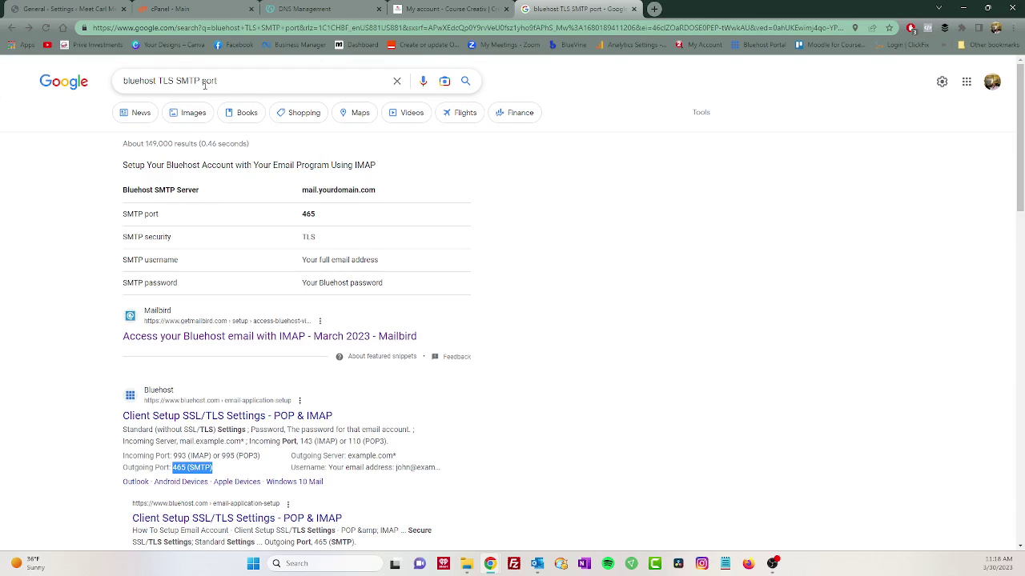
Save the WP Mail SMTP Other SMTP settings with TLS on port 587.
{"action": "left_click", "coordinate": [103, 6]}
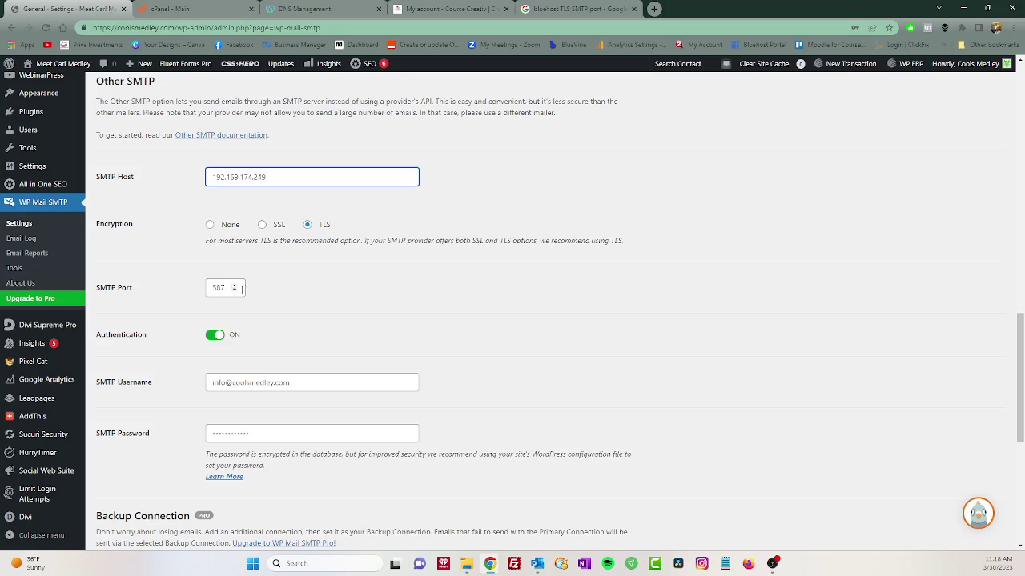
{"action": "scroll", "coordinate": [232, 315], "scroll_direction": "down", "scroll_amount": 1}
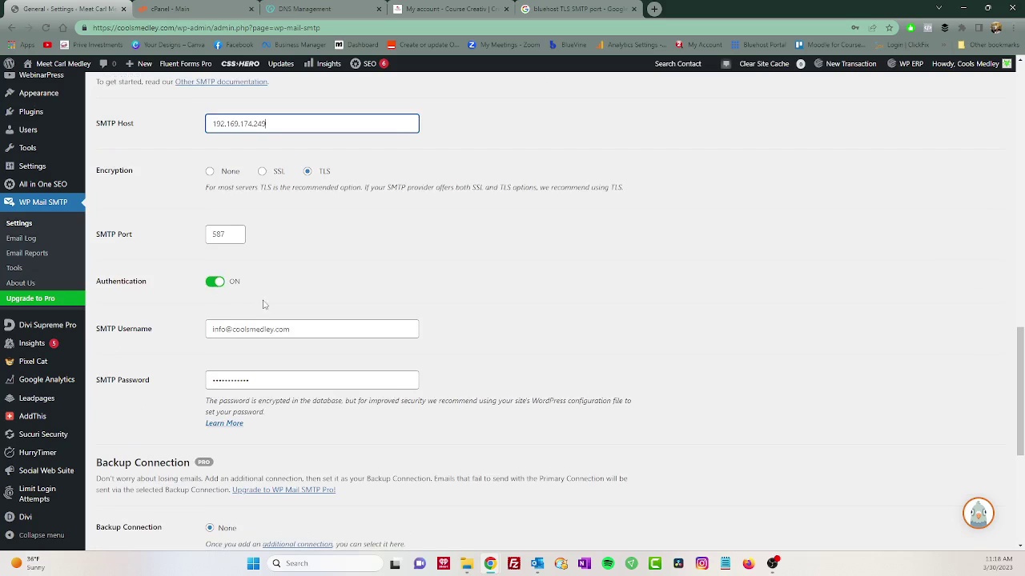
{"action": "scroll", "coordinate": [256, 300], "scroll_direction": "down", "scroll_amount": 2}
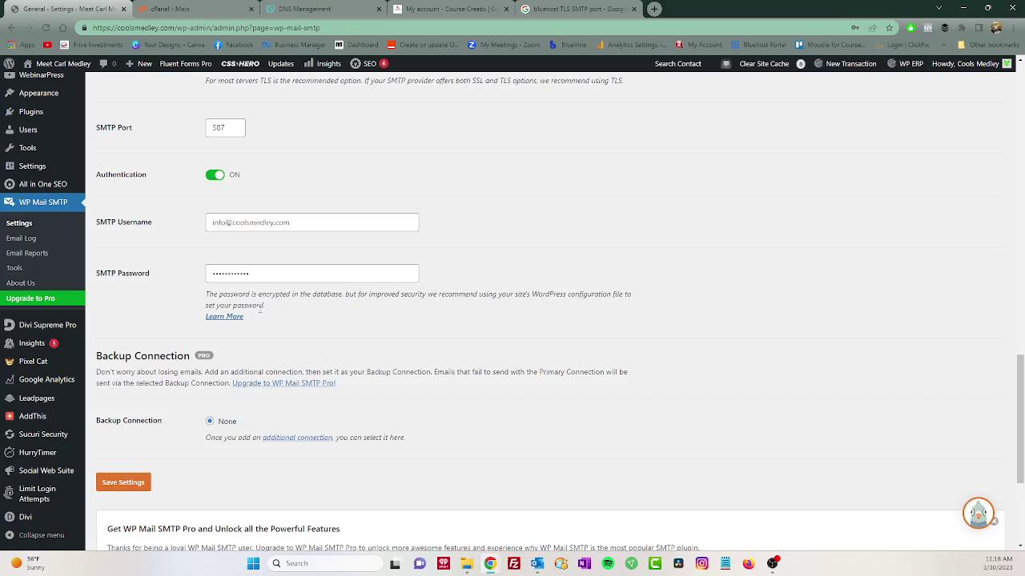
{"action": "scroll", "coordinate": [241, 346], "scroll_direction": "down", "scroll_amount": 1}
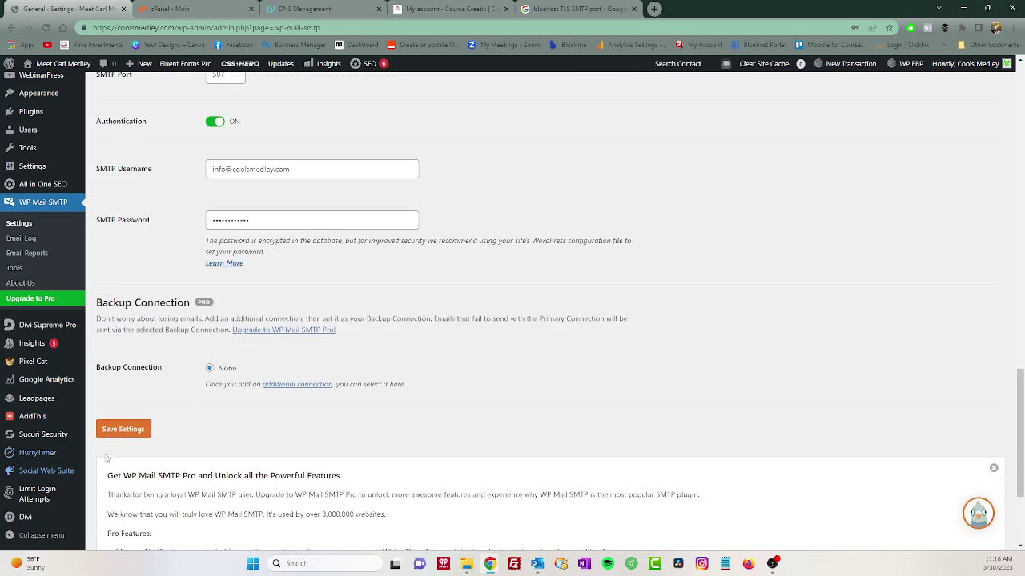
{"action": "left_click", "coordinate": [130, 437]}
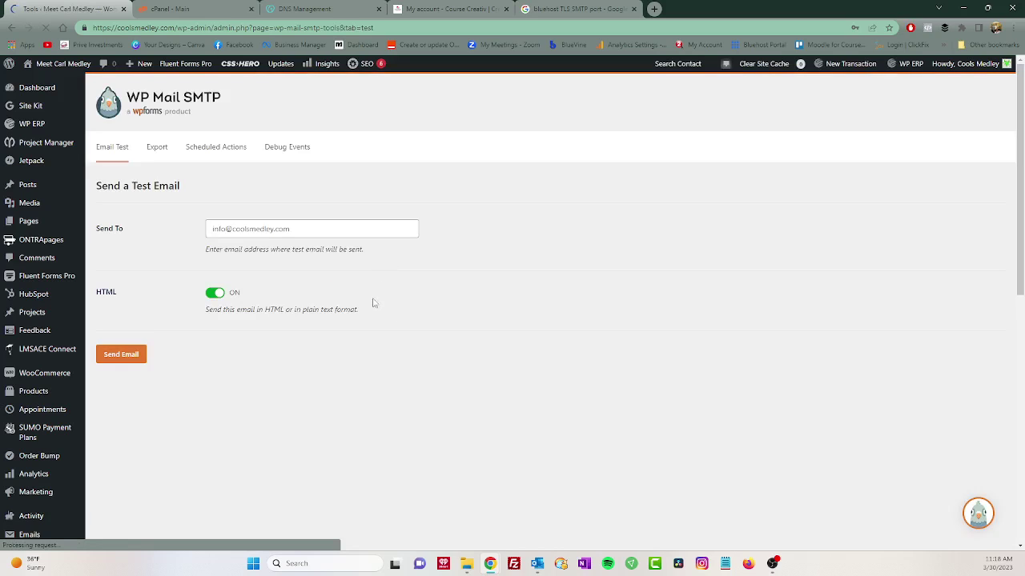
Send the test email and expand the full error log for the failure.
{"action": "left_click", "coordinate": [123, 357]}
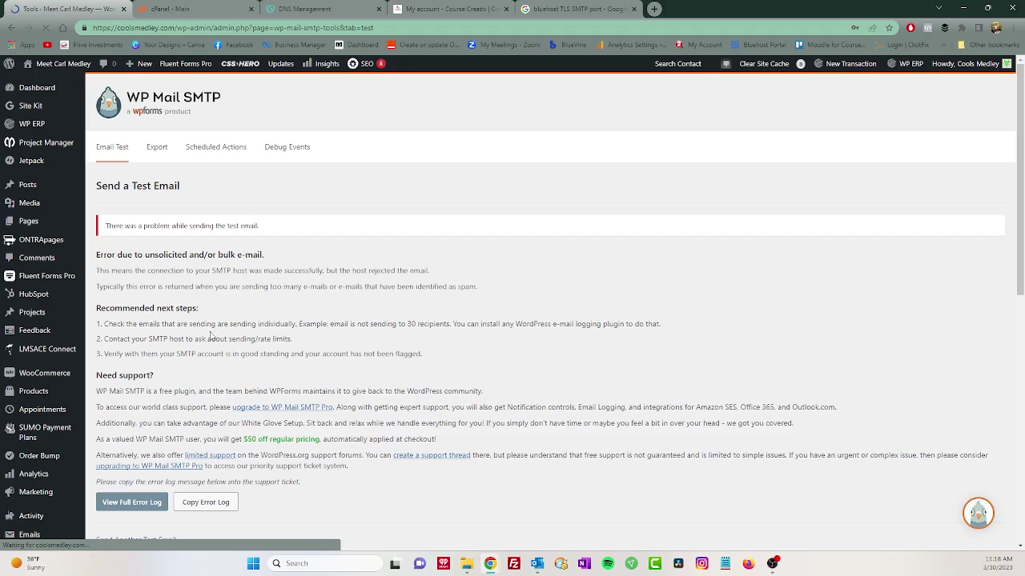
{"action": "scroll", "coordinate": [208, 337], "scroll_direction": "down", "scroll_amount": 2}
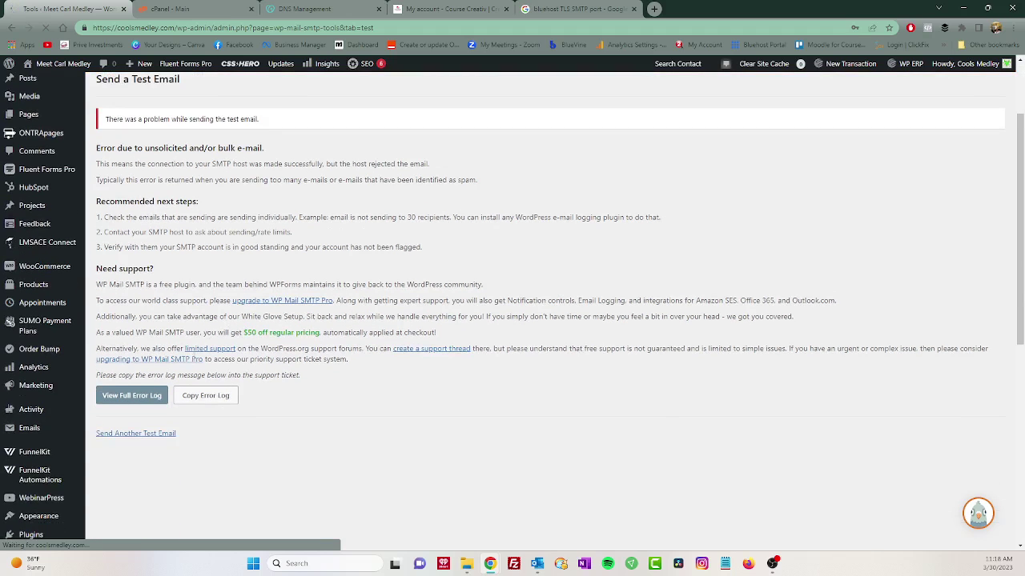
{"action": "left_click", "coordinate": [149, 399]}
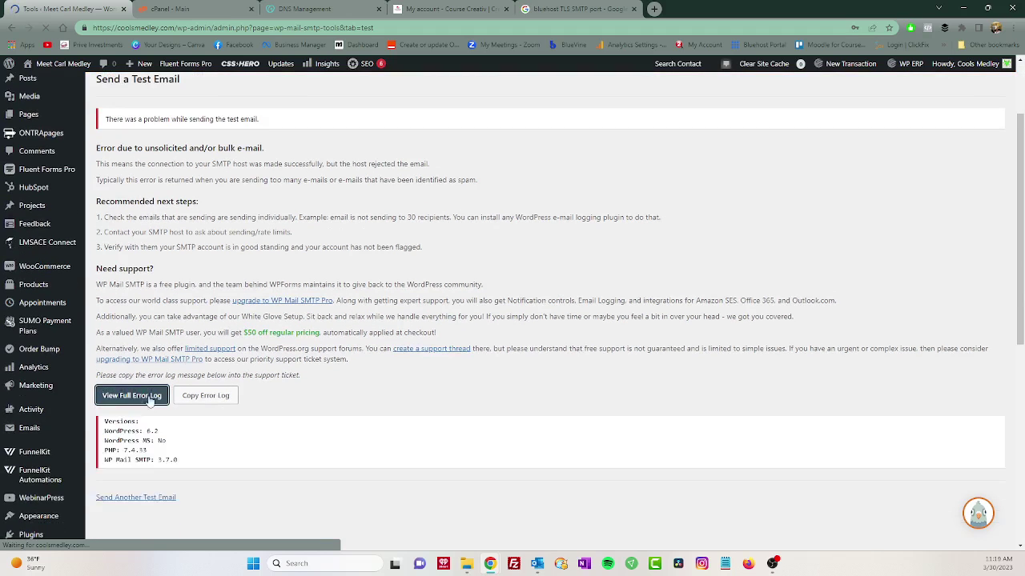
{"action": "scroll", "coordinate": [428, 472], "scroll_direction": "down", "scroll_amount": 3}
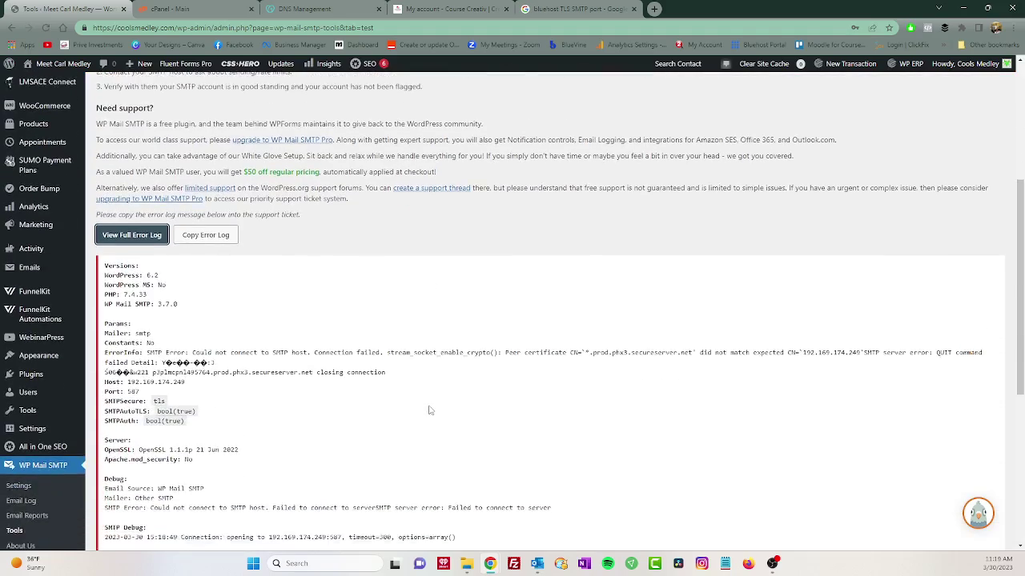
{"action": "scroll", "coordinate": [428, 409], "scroll_direction": "down", "scroll_amount": 3}
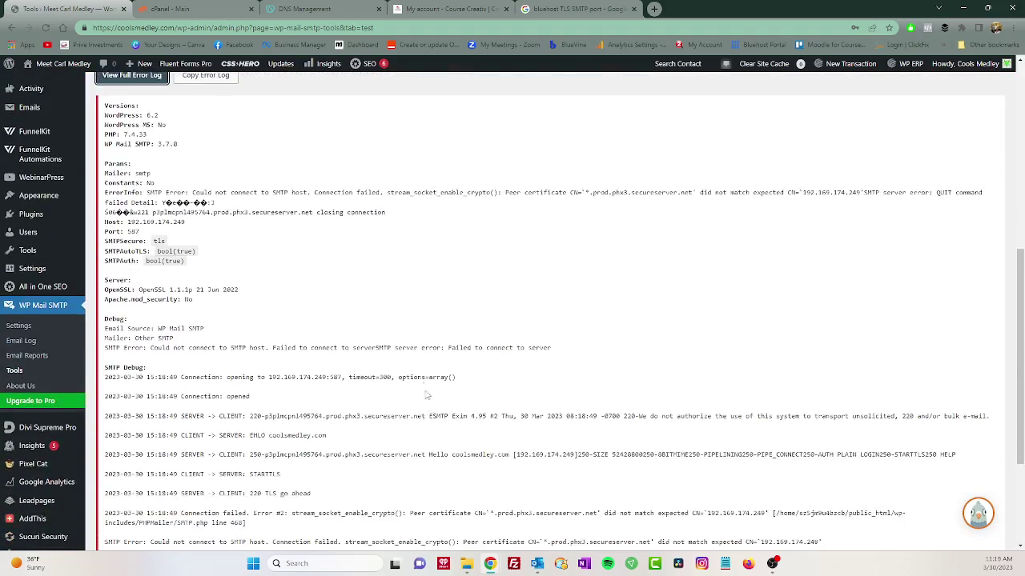
{"action": "scroll", "coordinate": [405, 358], "scroll_direction": "down", "scroll_amount": 2}
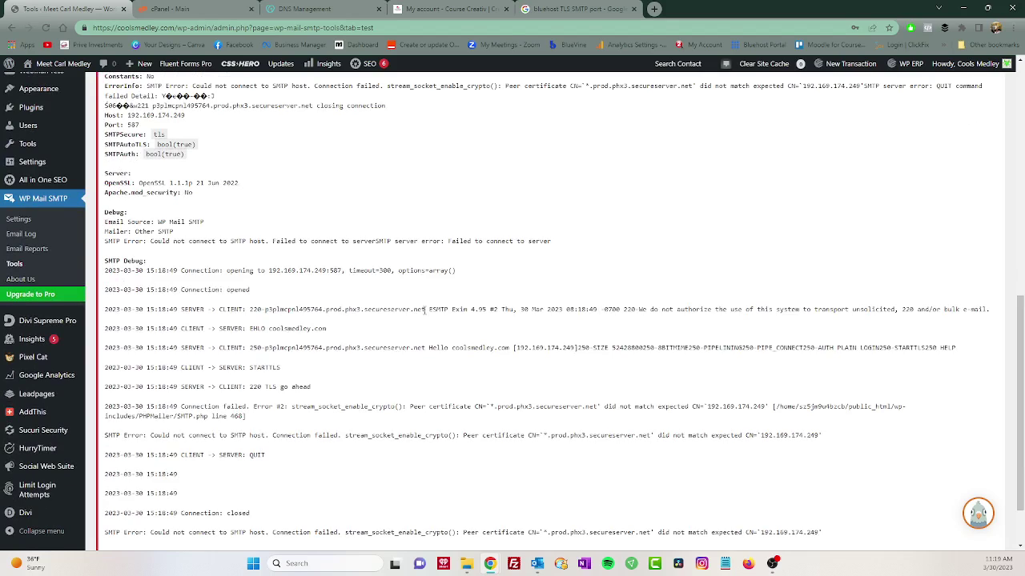
Copy the secureserver.net mail server hostname from the debug log.
{"action": "left_click_drag", "start_coordinate": [425, 309], "coordinate": [264, 319]}
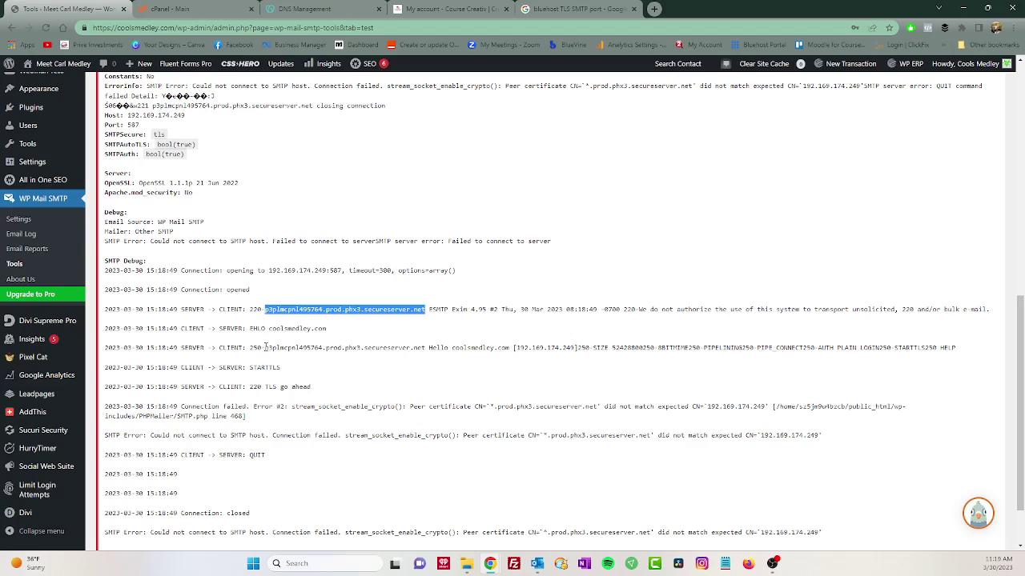
{"action": "right_click", "coordinate": [289, 311]}
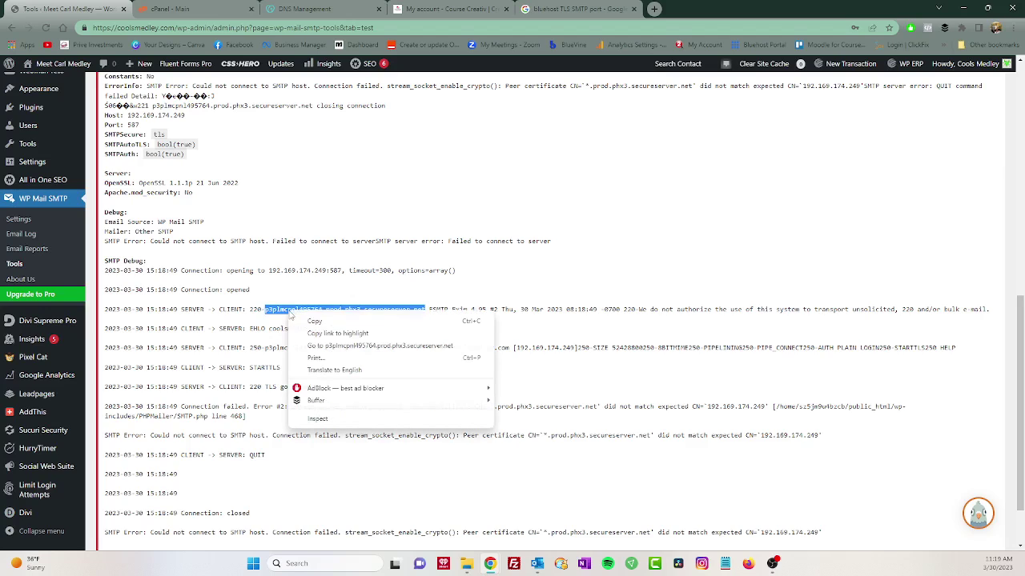
{"action": "left_click", "coordinate": [314, 322]}
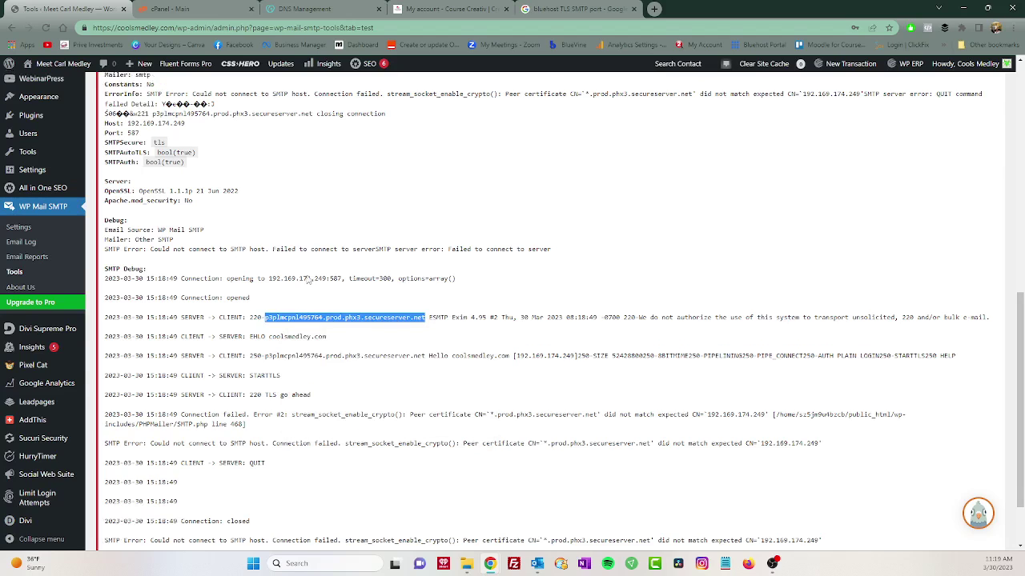
{"action": "scroll", "coordinate": [298, 279], "scroll_direction": "up", "scroll_amount": 3}
{"action": "scroll", "coordinate": [298, 280], "scroll_direction": "down", "scroll_amount": 2}
{"action": "scroll", "coordinate": [298, 280], "scroll_direction": "up", "scroll_amount": 1}
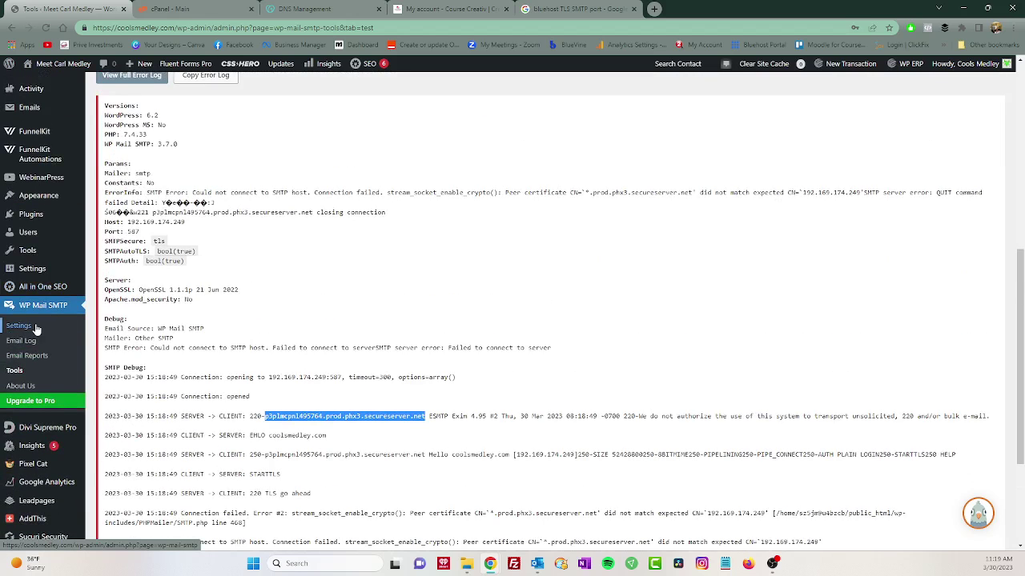
Replace the SMTP Host IP with p3plmcpnl495764.prod.phx3.secureserver.net and save the settings.
{"action": "left_click", "coordinate": [10, 328]}
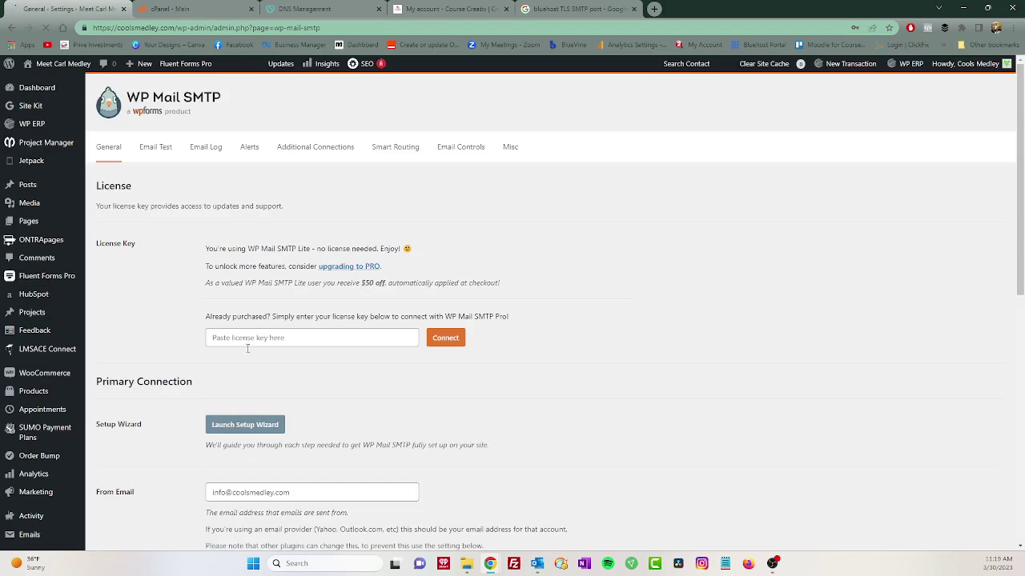
{"action": "scroll", "coordinate": [248, 344], "scroll_direction": "down", "scroll_amount": 3}
{"action": "scroll", "coordinate": [224, 382], "scroll_direction": "down", "scroll_amount": 8}
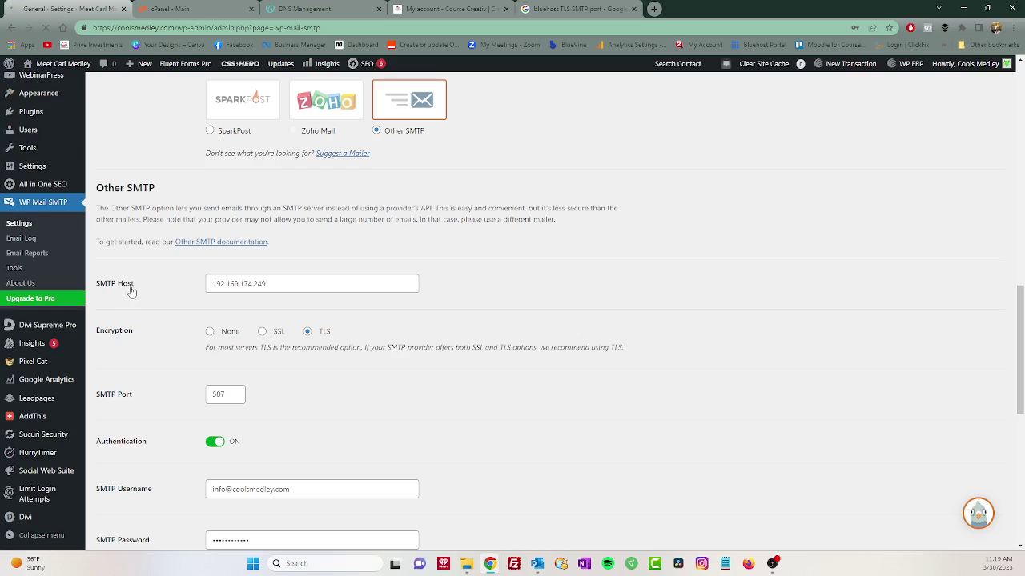
{"action": "left_click_drag", "start_coordinate": [288, 283], "coordinate": [192, 290]}
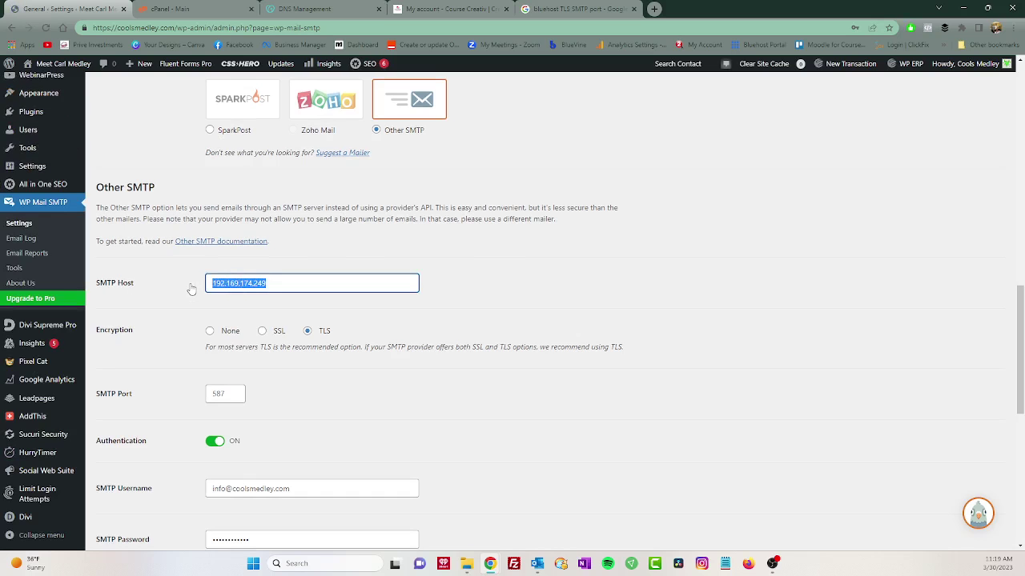
{"action": "key", "text": "ctrl+v"}
{"action": "scroll", "coordinate": [453, 344], "scroll_direction": "down", "scroll_amount": 1}
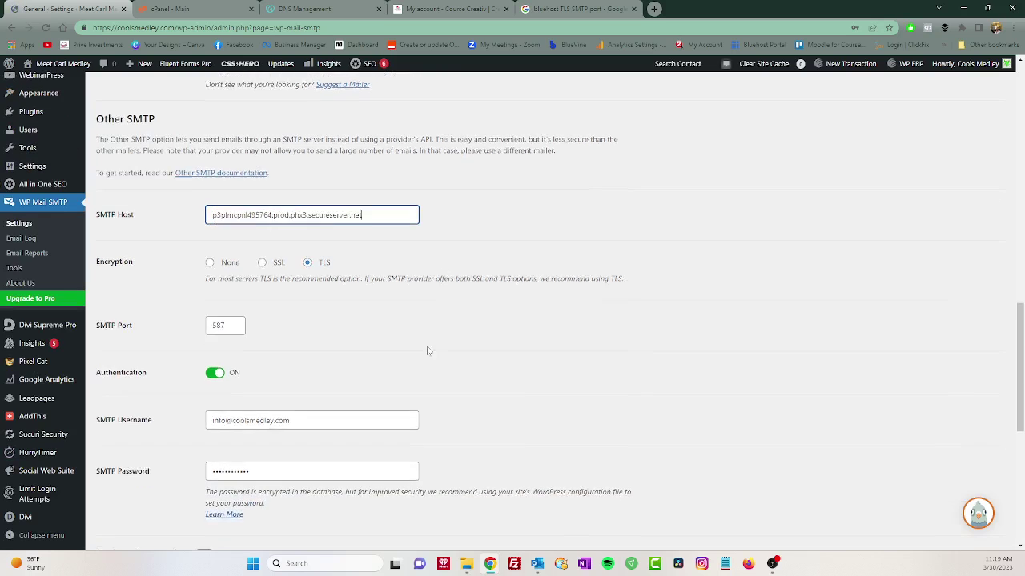
{"action": "scroll", "coordinate": [128, 481], "scroll_direction": "down", "scroll_amount": 2}
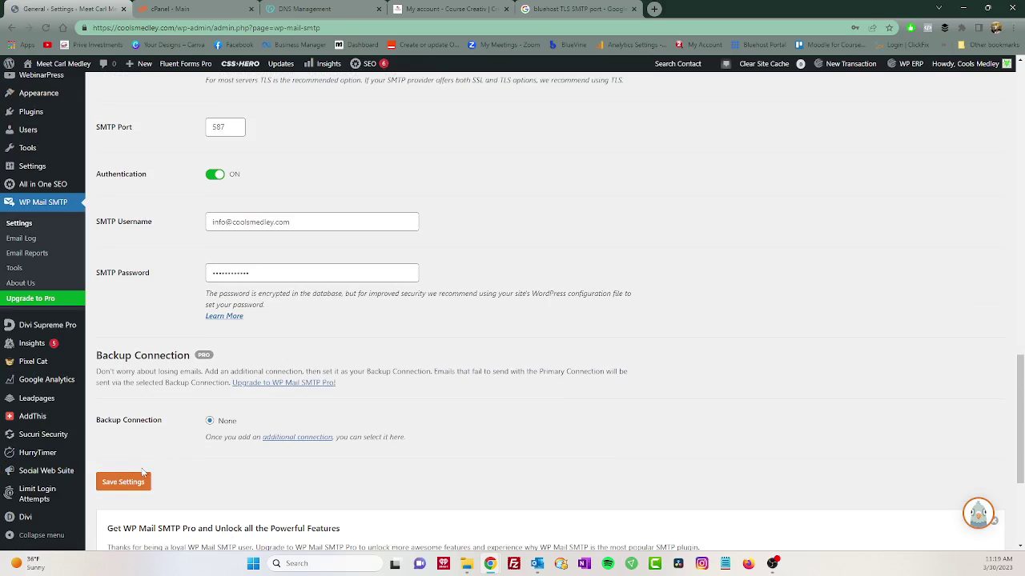
{"action": "left_click", "coordinate": [130, 483]}
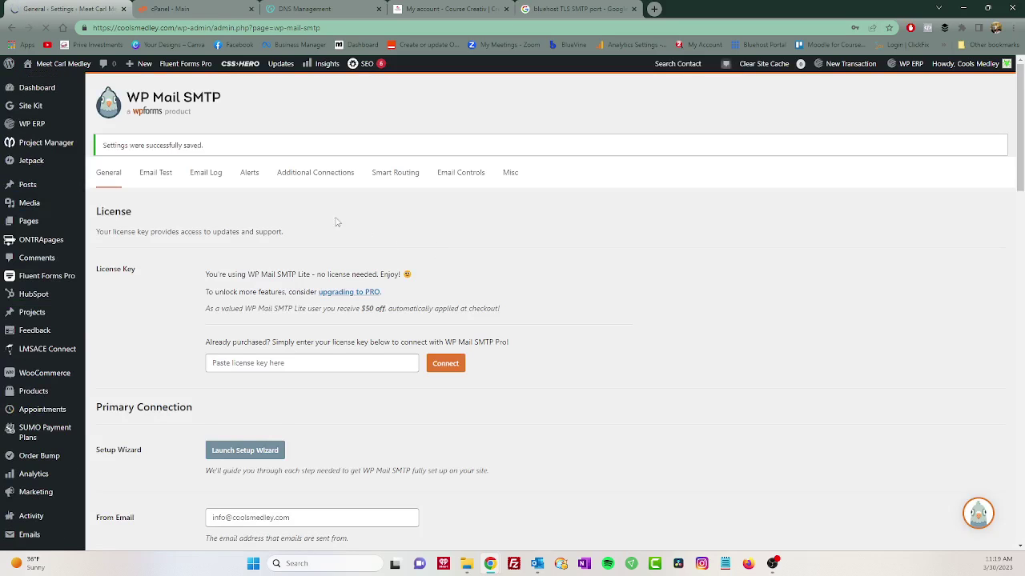
Send a WP Mail SMTP test email and open the DMARC step-by-step guide in a new tab.
{"action": "left_click", "coordinate": [162, 147]}
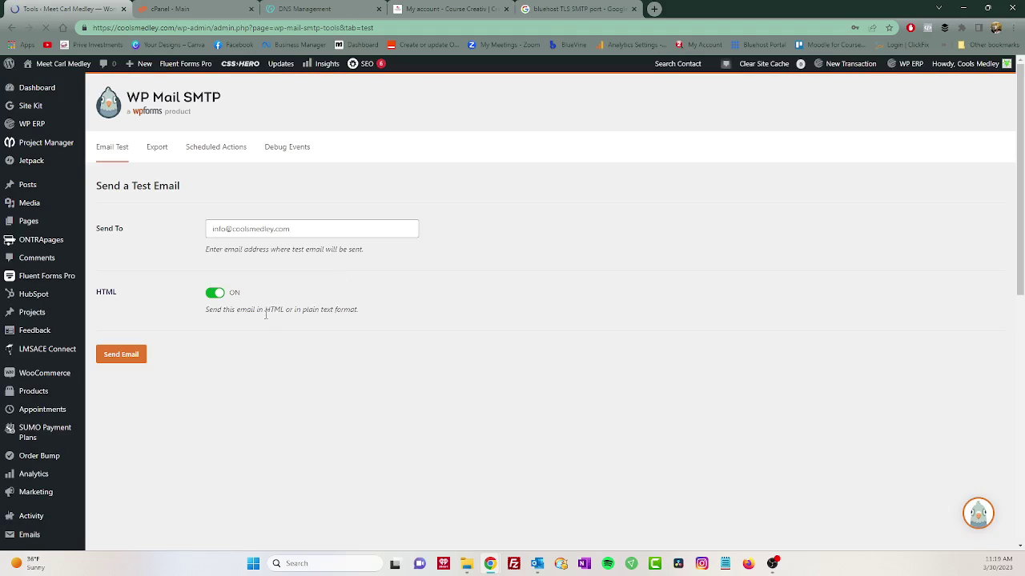
{"action": "left_click", "coordinate": [117, 362]}
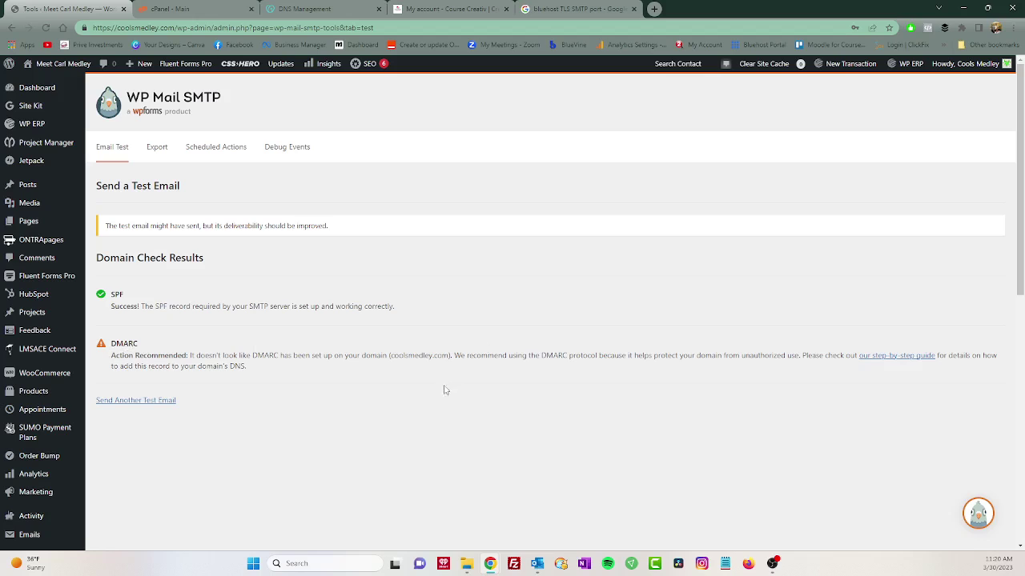
{"action": "right_click", "coordinate": [873, 360]}
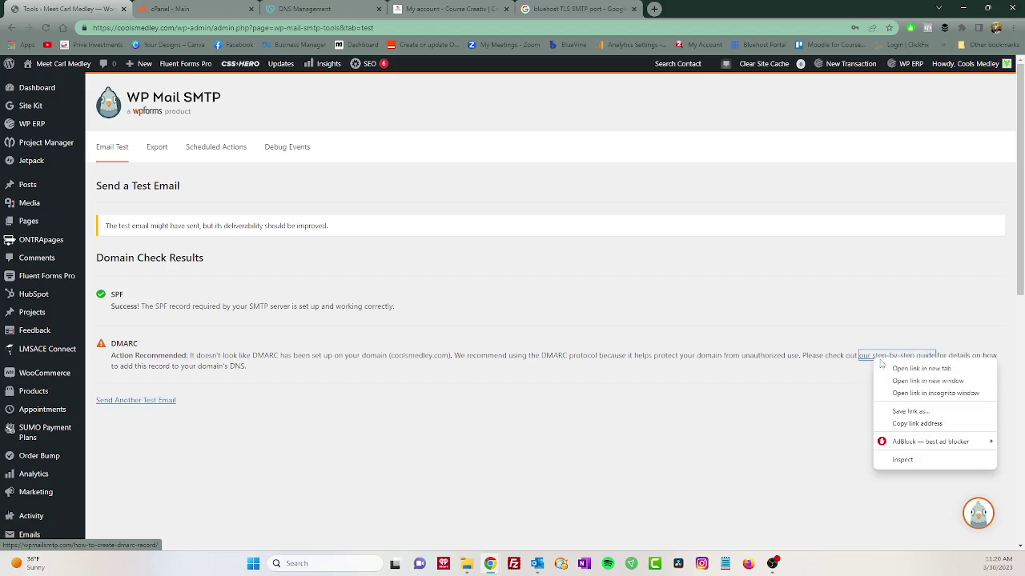
{"action": "left_click", "coordinate": [902, 369]}
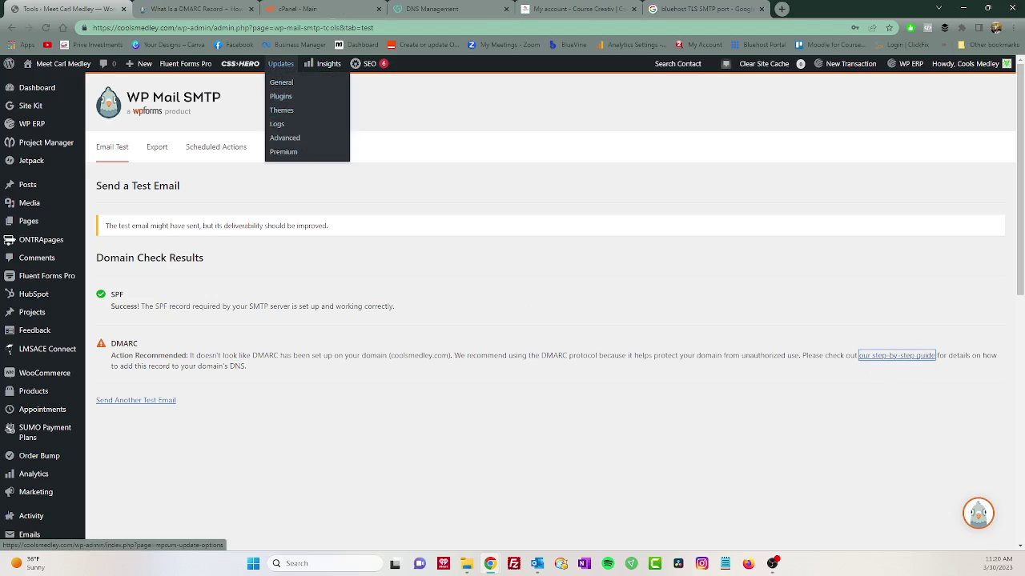
{"action": "left_click", "coordinate": [333, 10]}
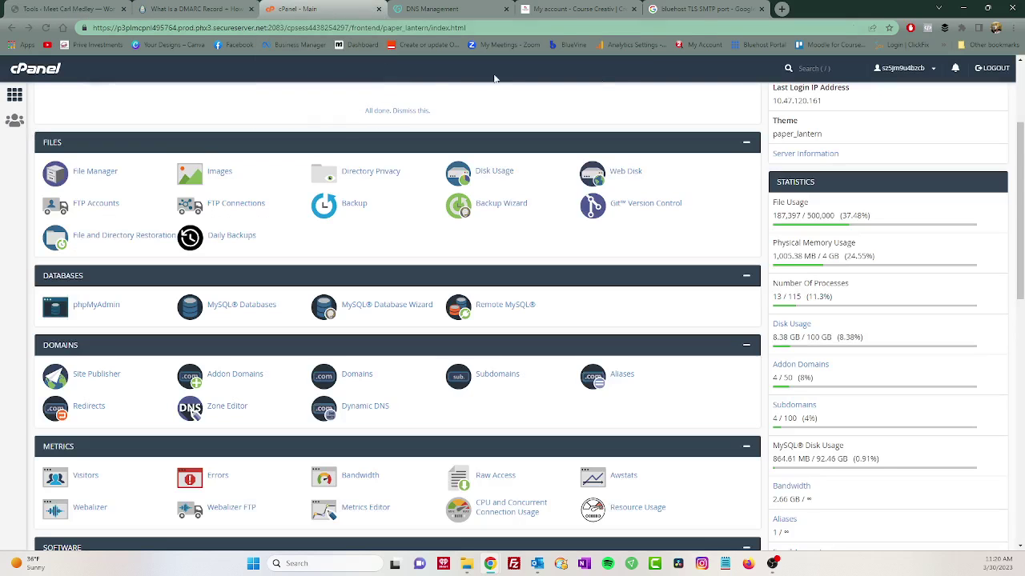
Navigate GoDaddy's My Account > Domains to coolsmedley.com's DNS Records list.
{"action": "left_click", "coordinate": [440, 10]}
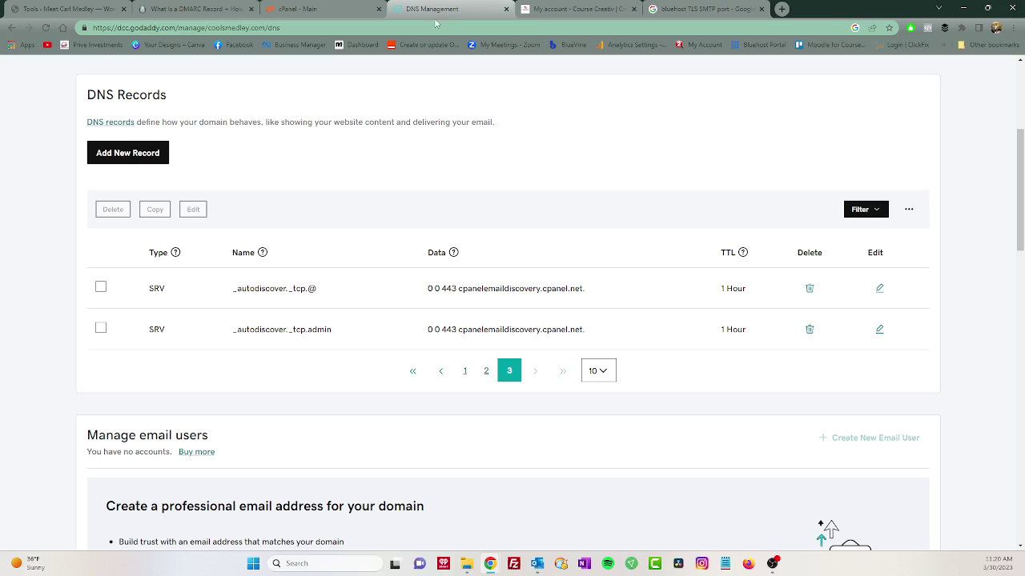
{"action": "scroll", "coordinate": [237, 139], "scroll_direction": "up", "scroll_amount": 3}
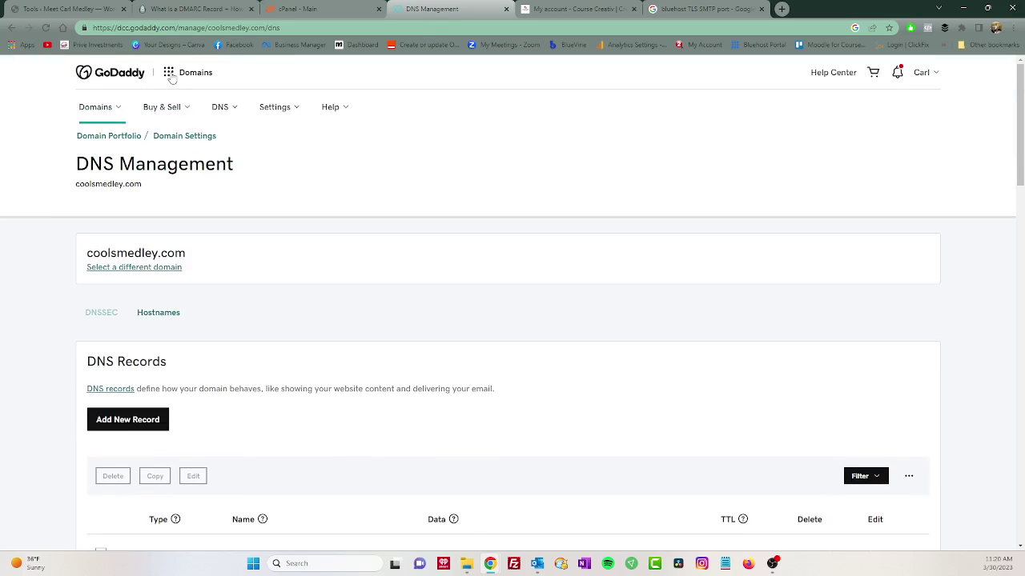
{"action": "left_click", "coordinate": [108, 109]}
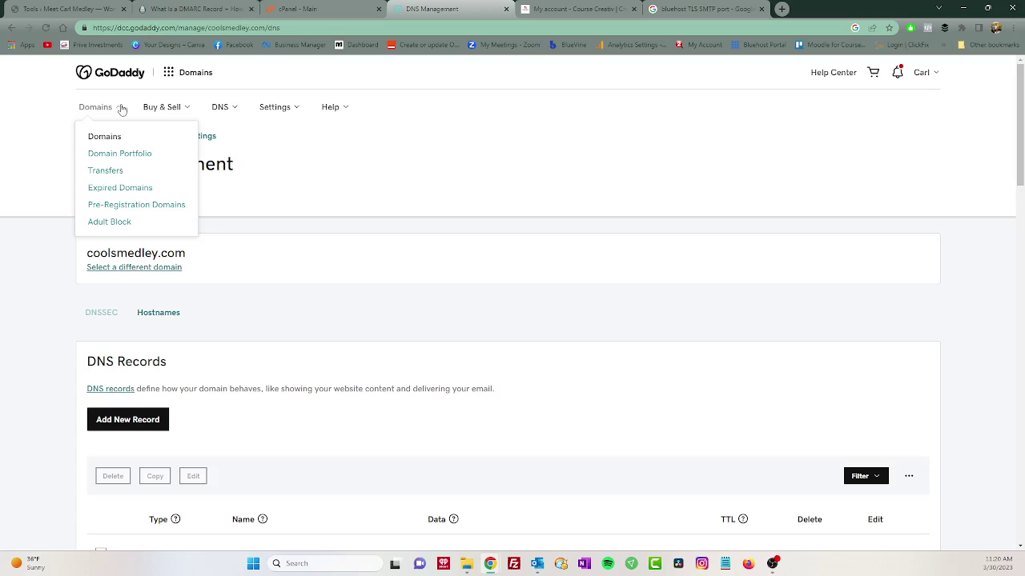
{"action": "left_click", "coordinate": [112, 81]}
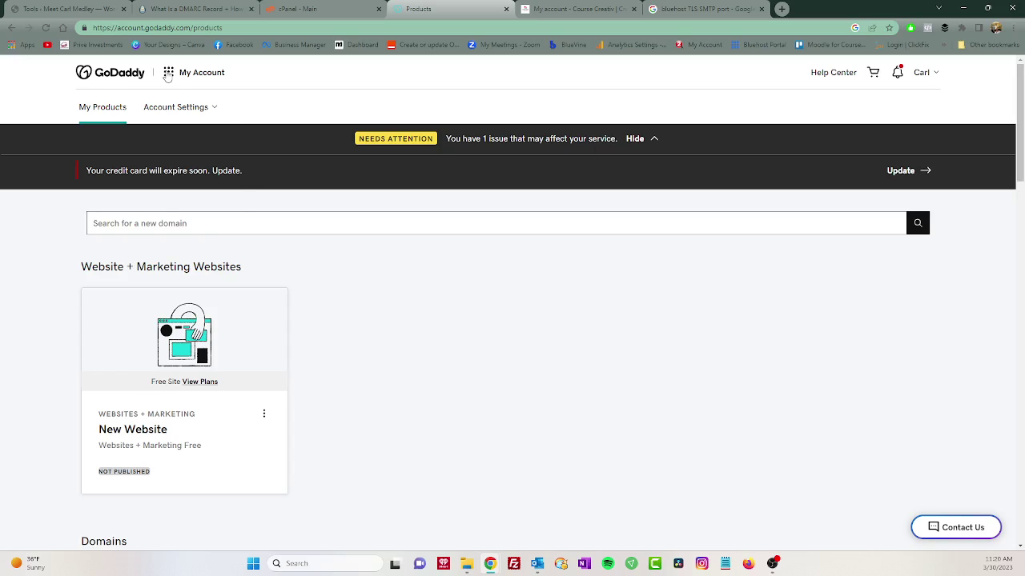
{"action": "left_click", "coordinate": [167, 75]}
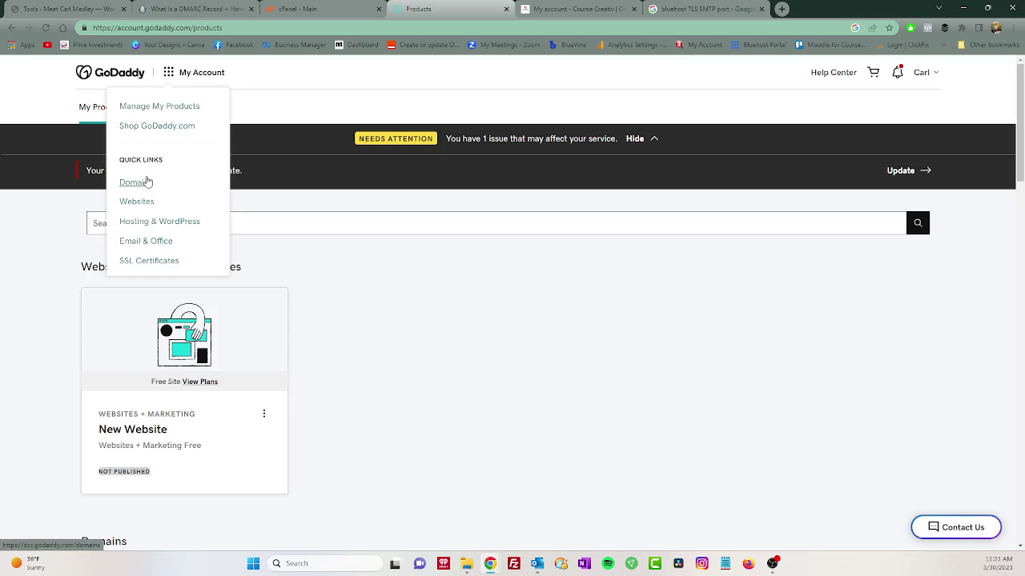
{"action": "left_click", "coordinate": [147, 191]}
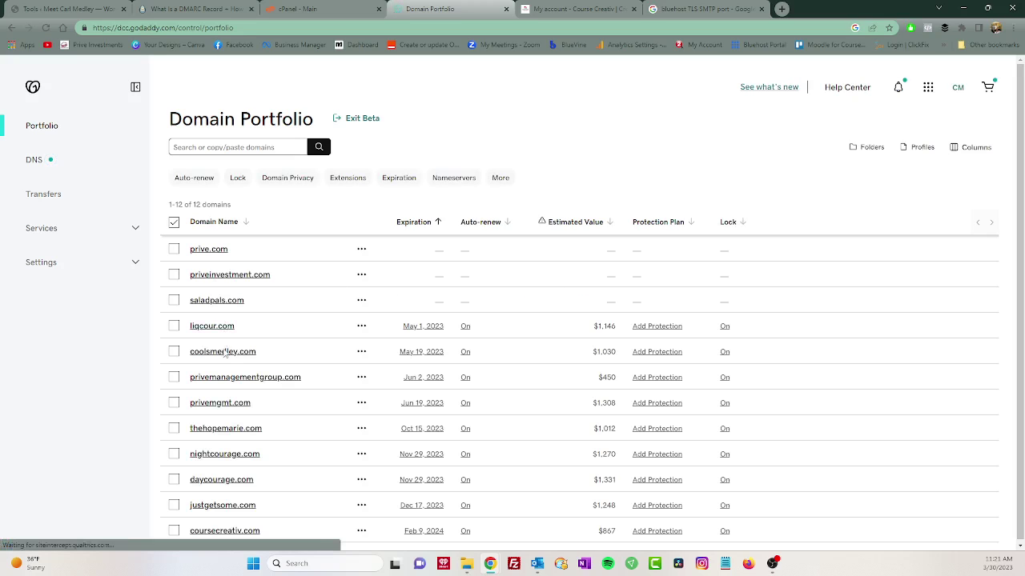
{"action": "left_click", "coordinate": [209, 352]}
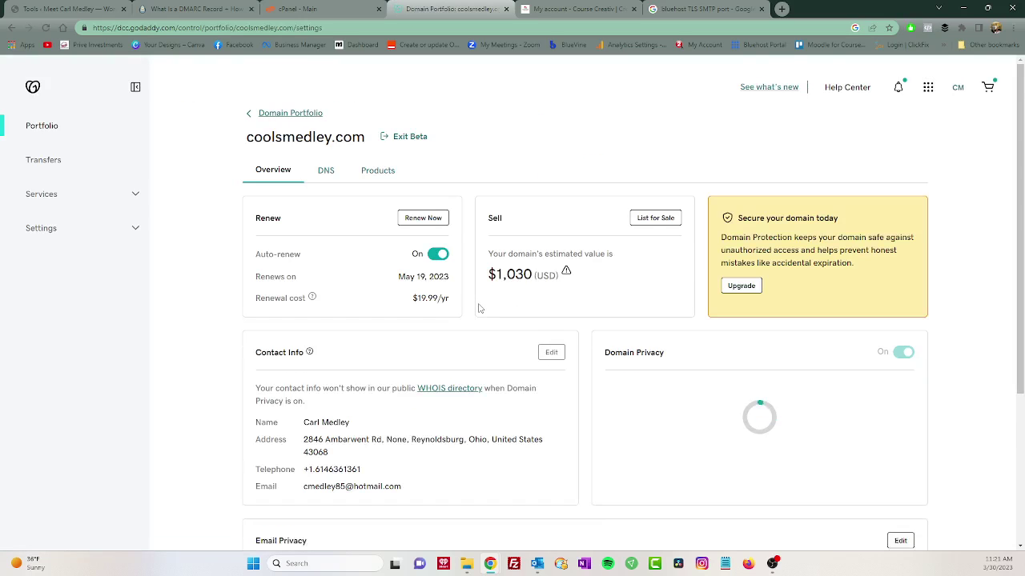
{"action": "left_click", "coordinate": [322, 173]}
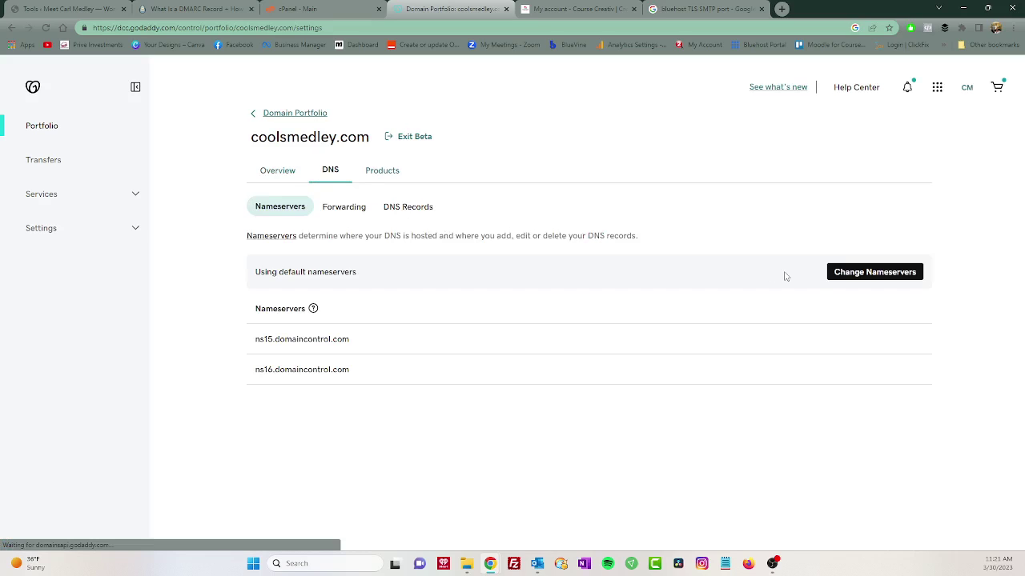
{"action": "left_click", "coordinate": [409, 208]}
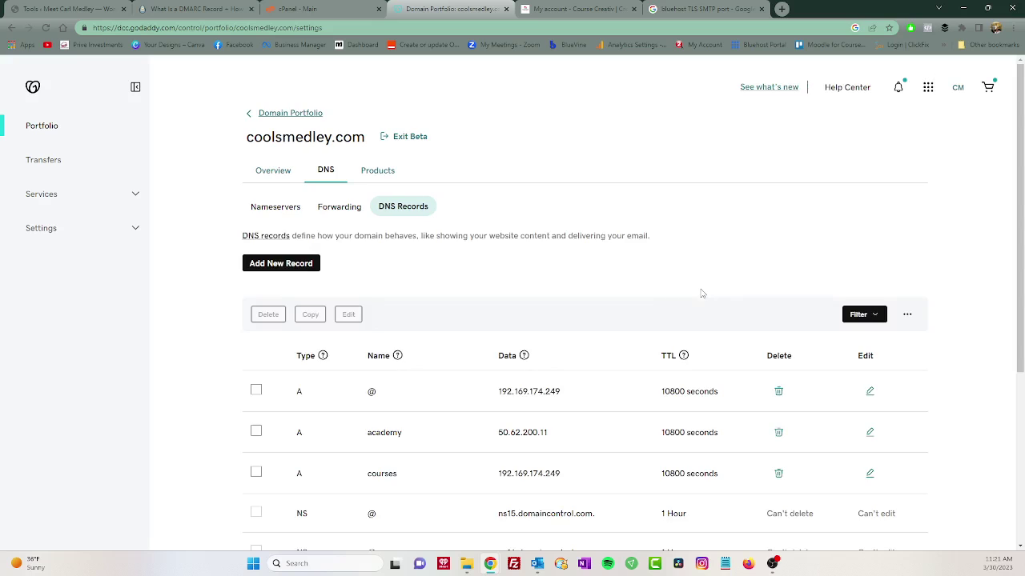
{"action": "scroll", "coordinate": [543, 290], "scroll_direction": "down", "scroll_amount": 3}
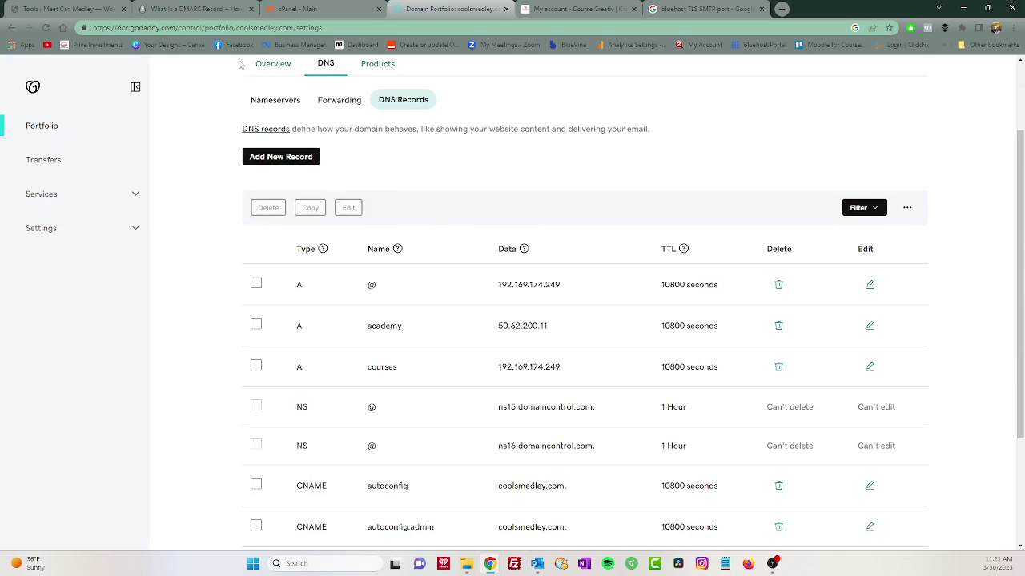
Open the DMARC guide article, dismiss its newsletter popup, and scroll to the sample v=DMARC1; p=reject record.
{"action": "left_click", "coordinate": [196, 10]}
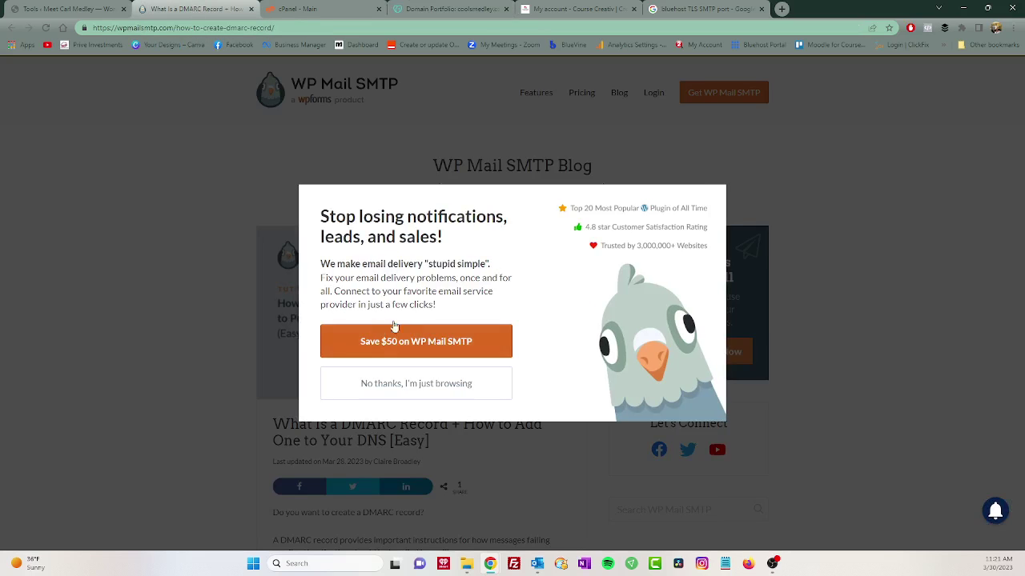
{"action": "left_click", "coordinate": [766, 194]}
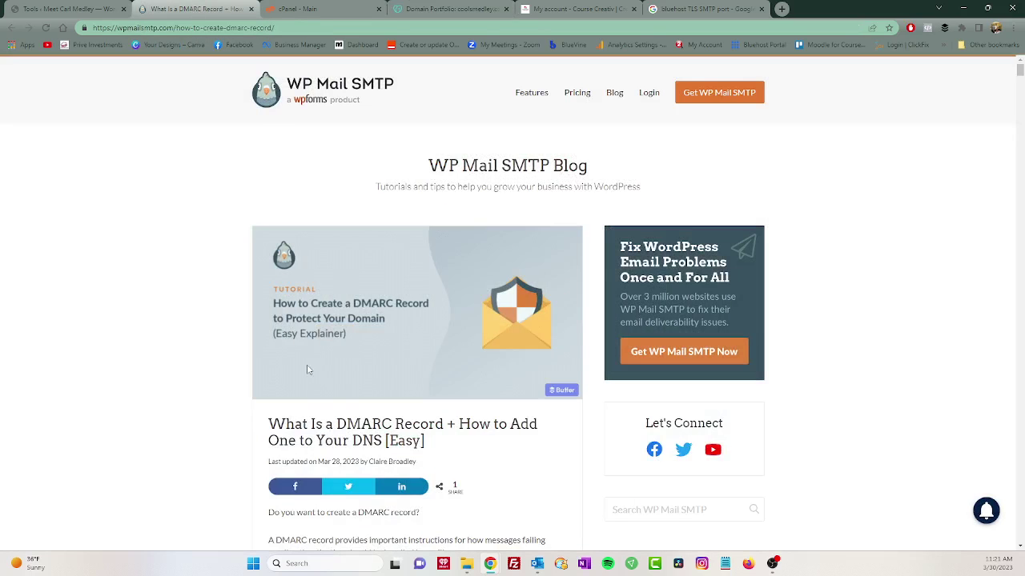
{"action": "scroll", "coordinate": [305, 371], "scroll_direction": "down", "scroll_amount": 2}
{"action": "scroll", "coordinate": [303, 371], "scroll_direction": "down", "scroll_amount": 3}
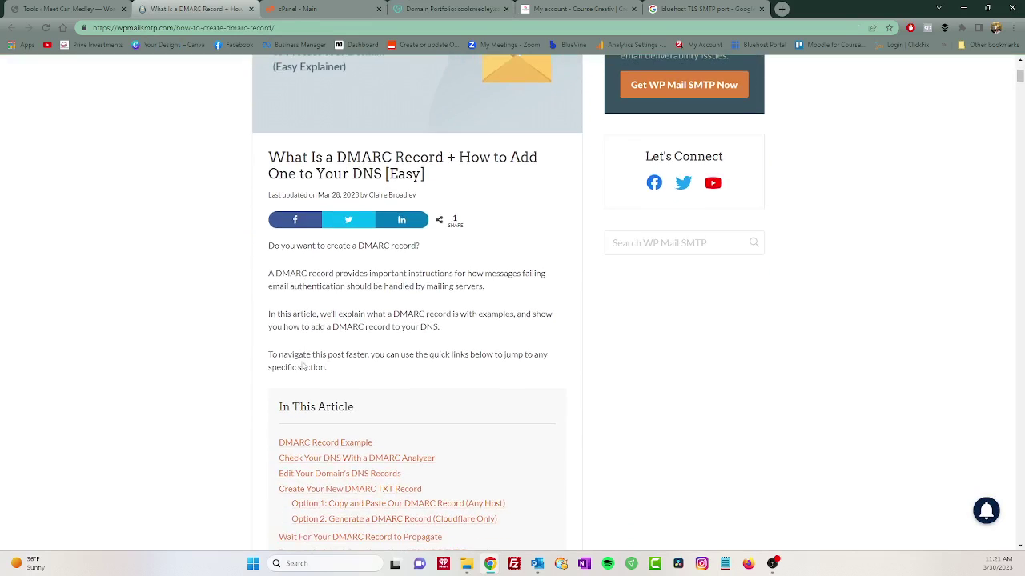
{"action": "scroll", "coordinate": [302, 364], "scroll_direction": "down", "scroll_amount": 4}
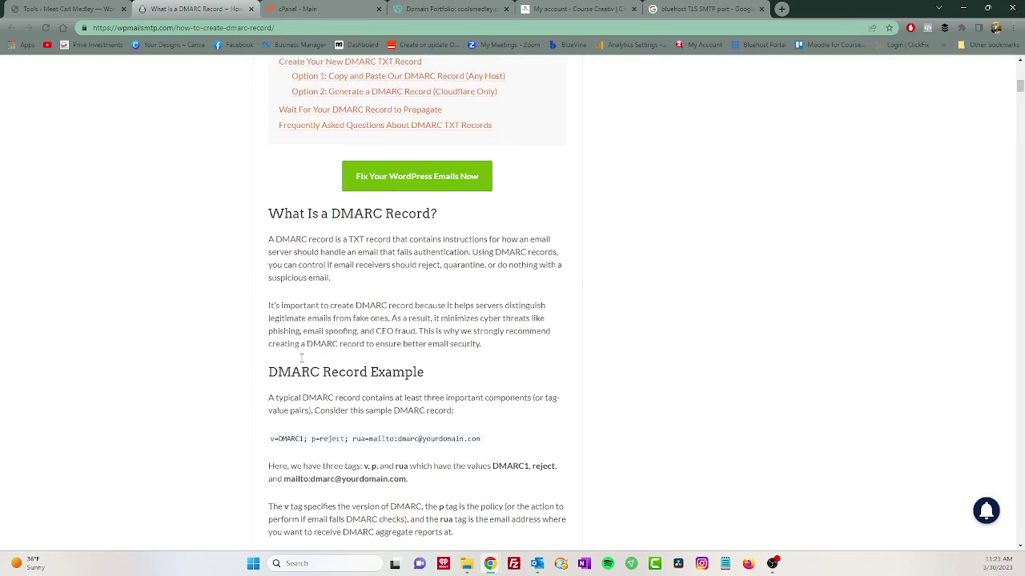
{"action": "scroll", "coordinate": [302, 358], "scroll_direction": "down", "scroll_amount": 1}
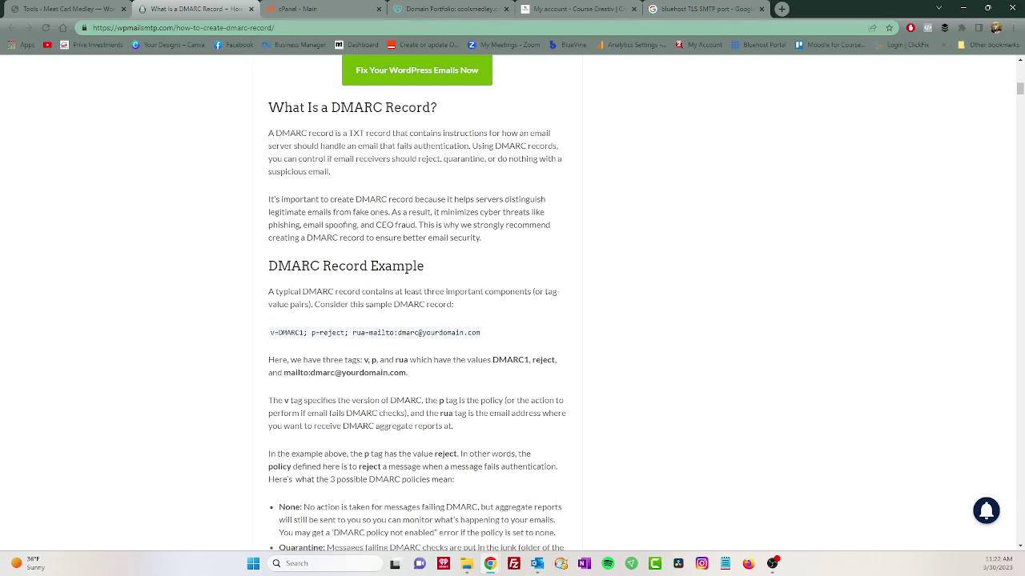
Add a new GoDaddy DNS record of type TXT, then return to the DMARC article.
{"action": "left_click", "coordinate": [442, 7]}
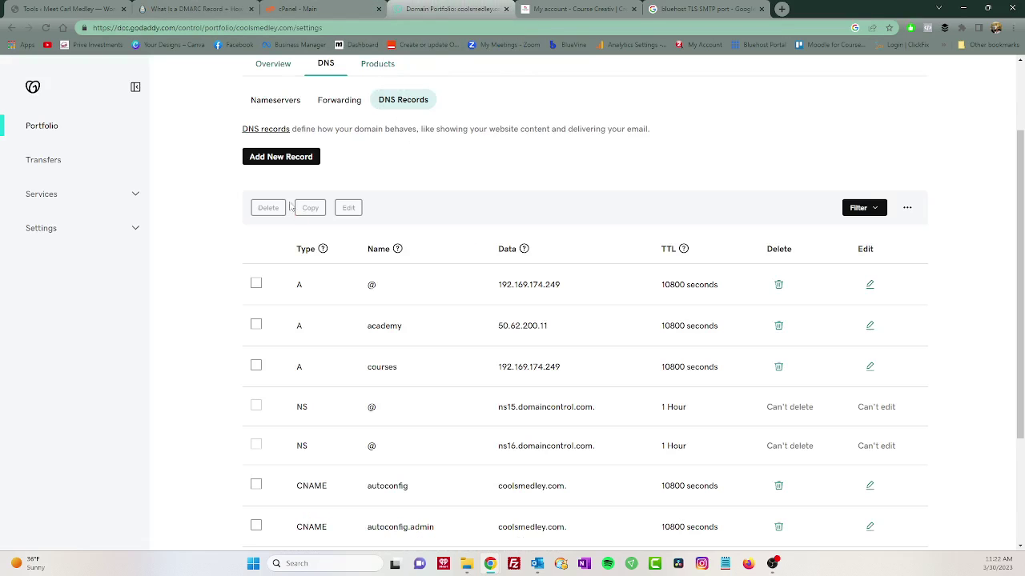
{"action": "left_click", "coordinate": [287, 157]}
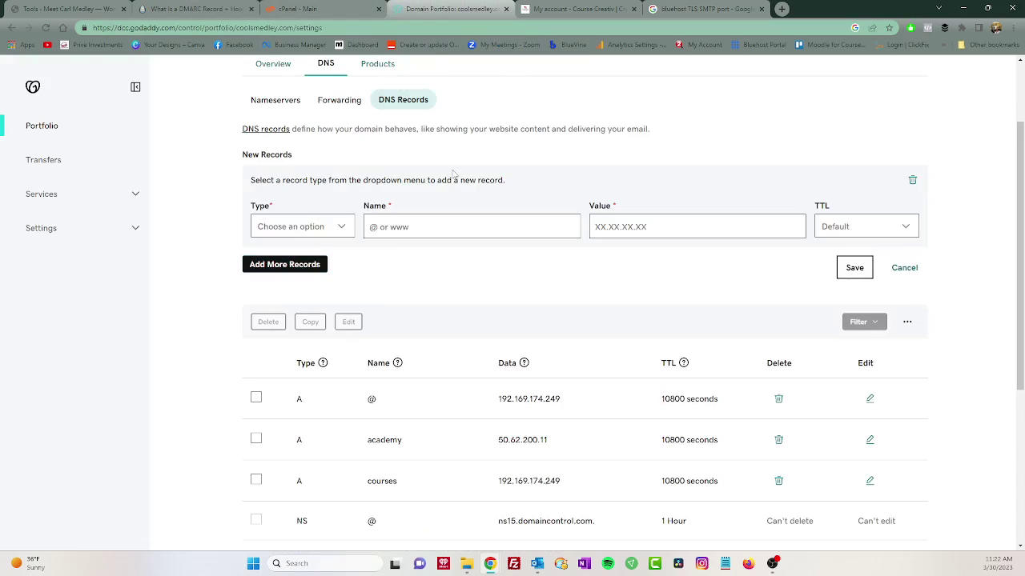
{"action": "left_click", "coordinate": [344, 227]}
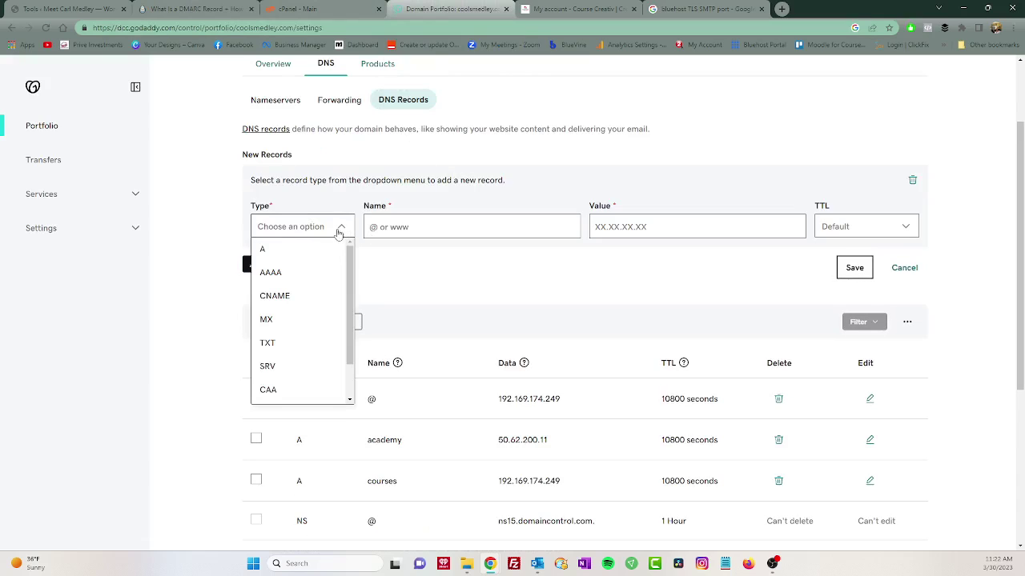
{"action": "left_click", "coordinate": [267, 342]}
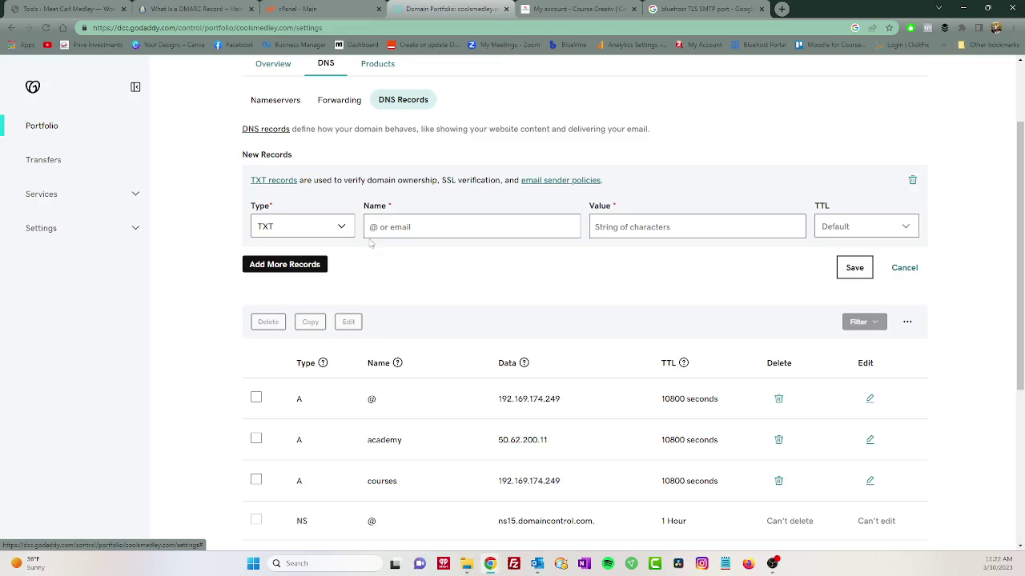
{"action": "left_click", "coordinate": [200, 8]}
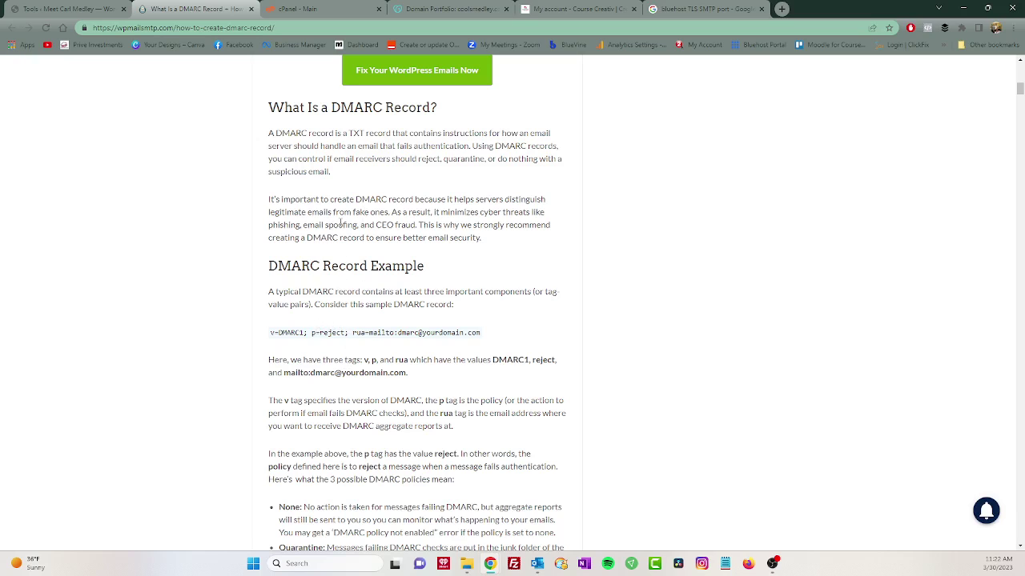
{"action": "scroll", "coordinate": [358, 303], "scroll_direction": "down", "scroll_amount": 5}
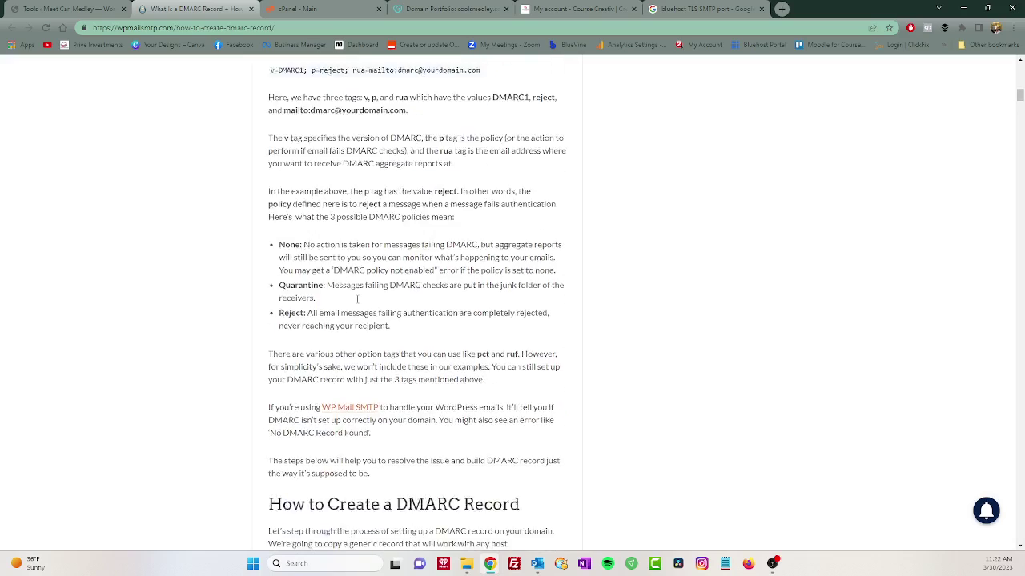
{"action": "scroll", "coordinate": [358, 303], "scroll_direction": "down", "scroll_amount": 2}
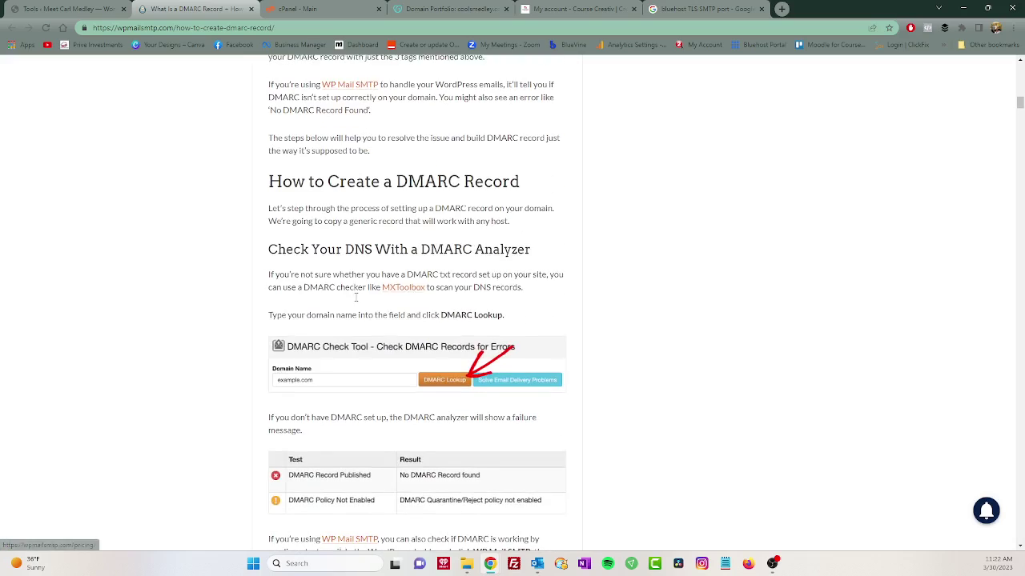
{"action": "scroll", "coordinate": [355, 287], "scroll_direction": "down", "scroll_amount": 5}
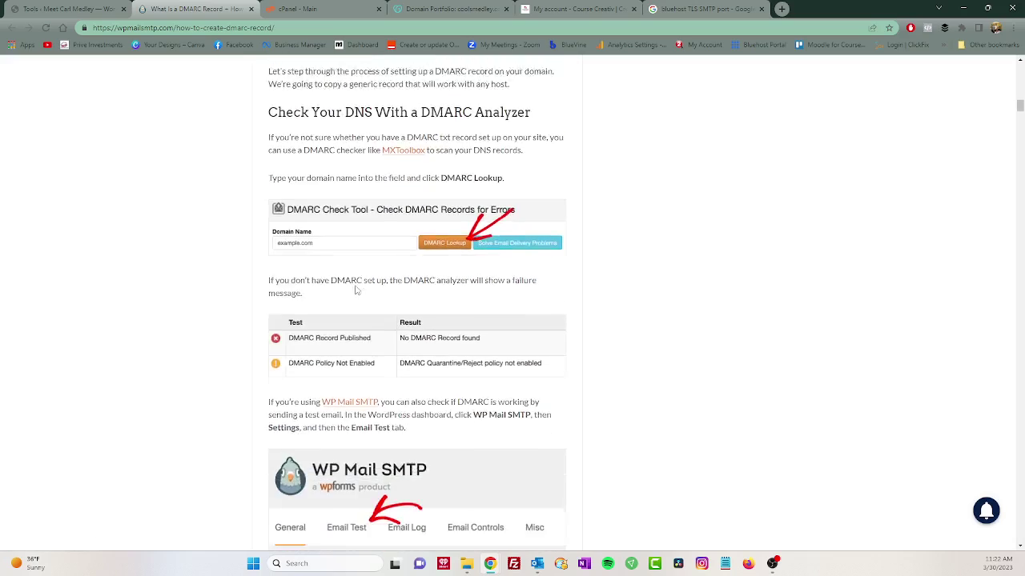
{"action": "scroll", "coordinate": [356, 294], "scroll_direction": "down", "scroll_amount": 6}
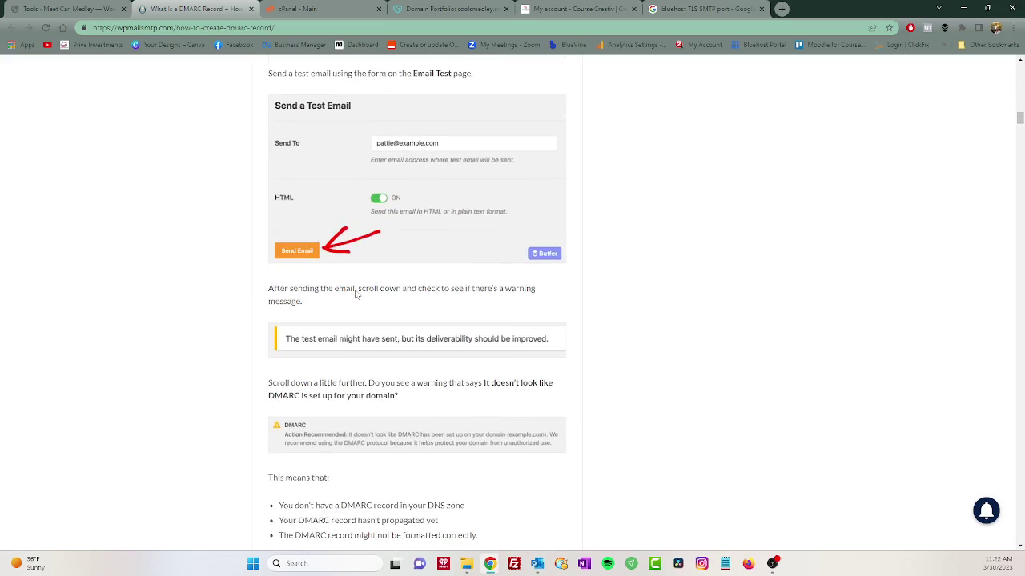
{"action": "scroll", "coordinate": [356, 294], "scroll_direction": "down", "scroll_amount": 1}
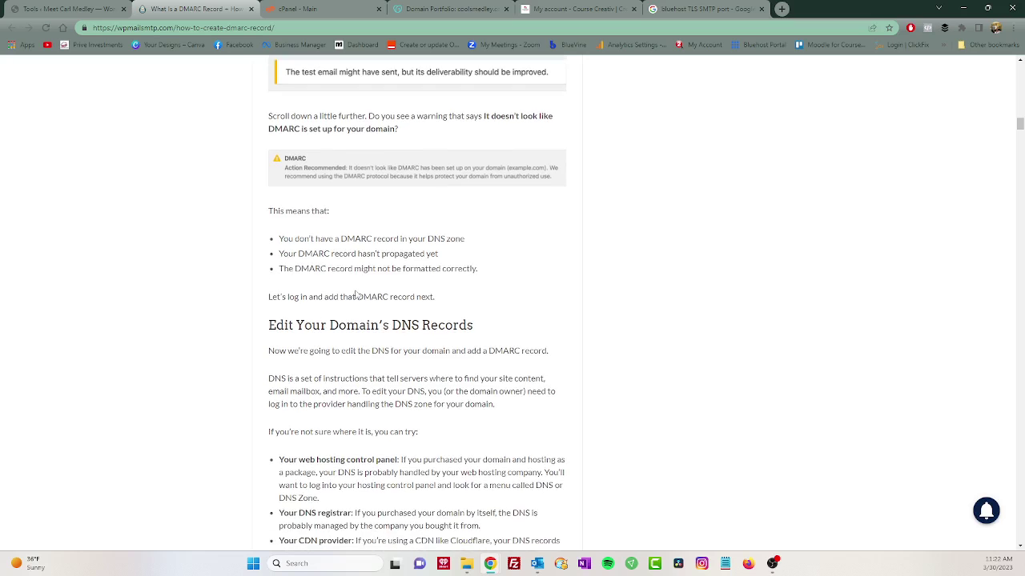
{"action": "scroll", "coordinate": [356, 294], "scroll_direction": "down", "scroll_amount": 2}
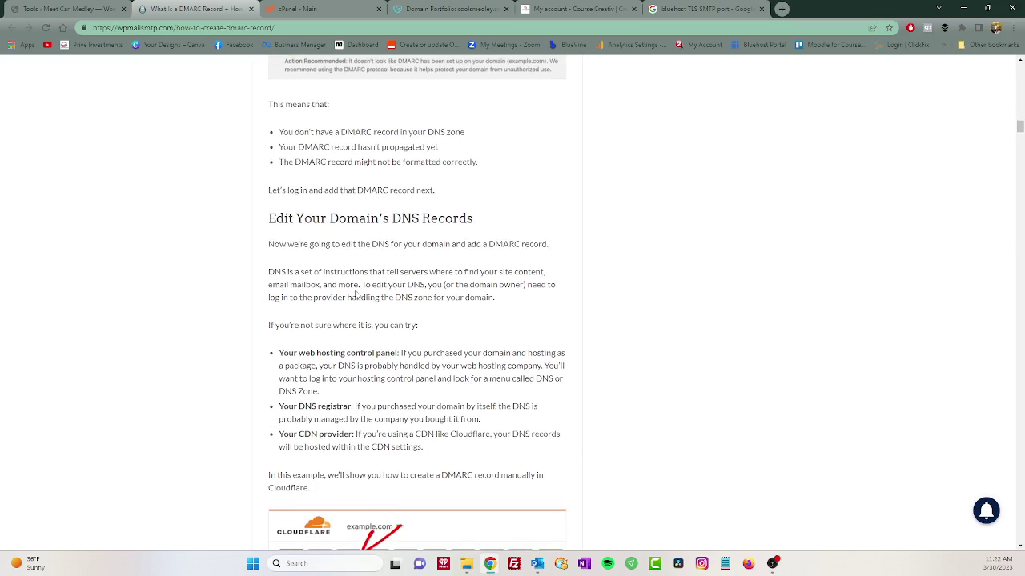
{"action": "scroll", "coordinate": [356, 295], "scroll_direction": "down", "scroll_amount": 1}
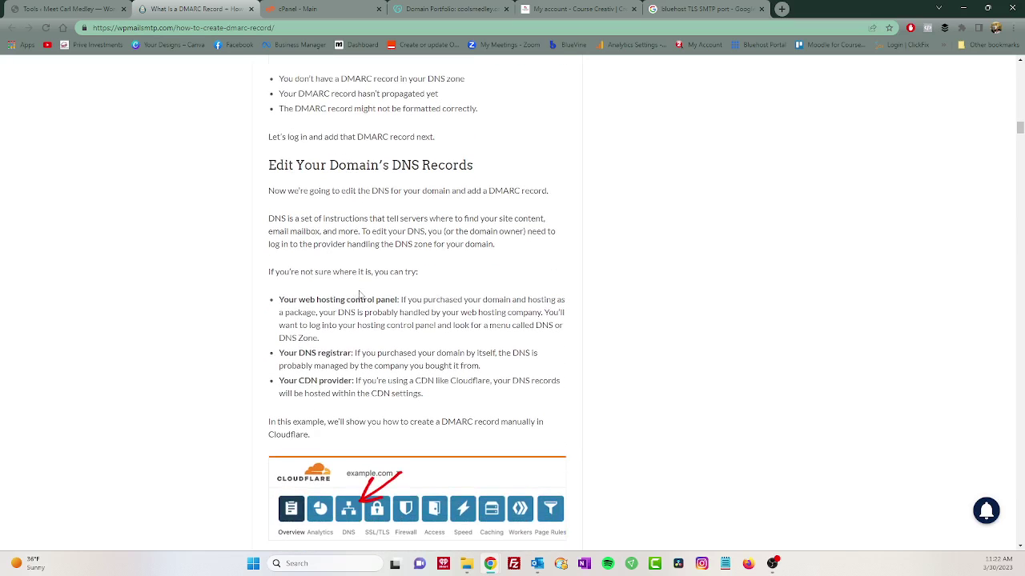
{"action": "scroll", "coordinate": [395, 292], "scroll_direction": "up", "scroll_amount": 2}
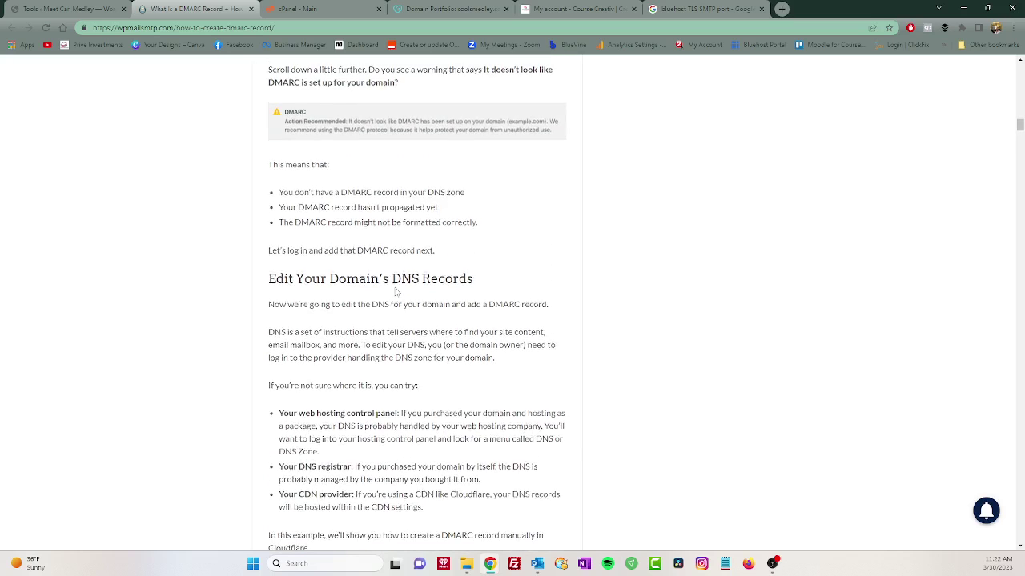
{"action": "scroll", "coordinate": [396, 292], "scroll_direction": "up", "scroll_amount": 6}
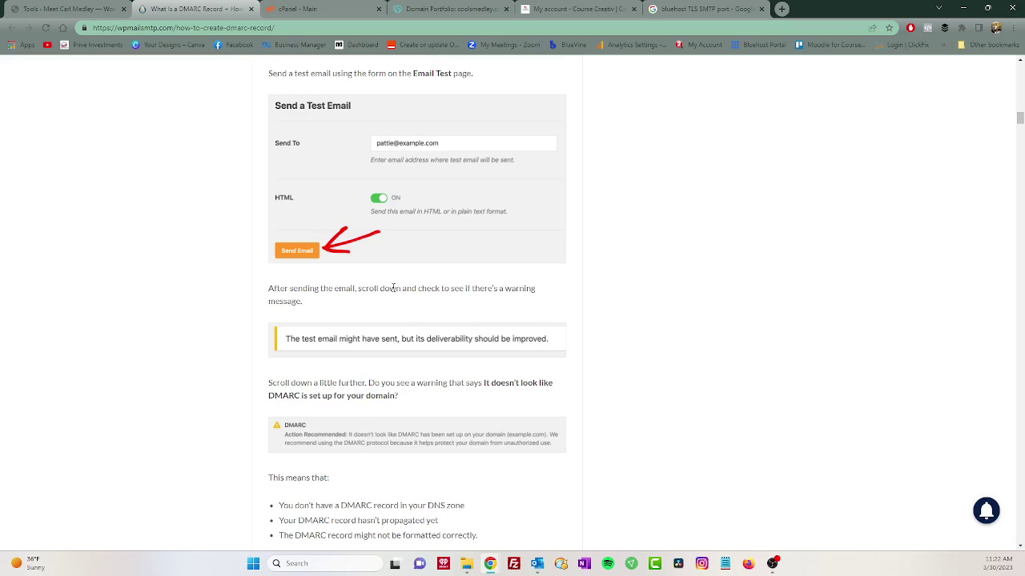
{"action": "scroll", "coordinate": [393, 288], "scroll_direction": "up", "scroll_amount": 5}
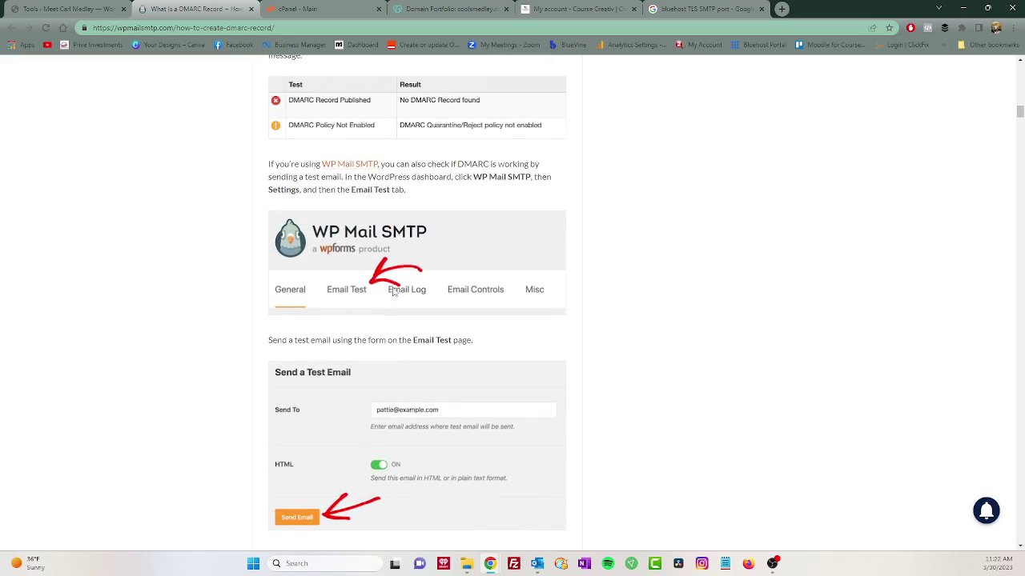
{"action": "scroll", "coordinate": [393, 290], "scroll_direction": "up", "scroll_amount": 4}
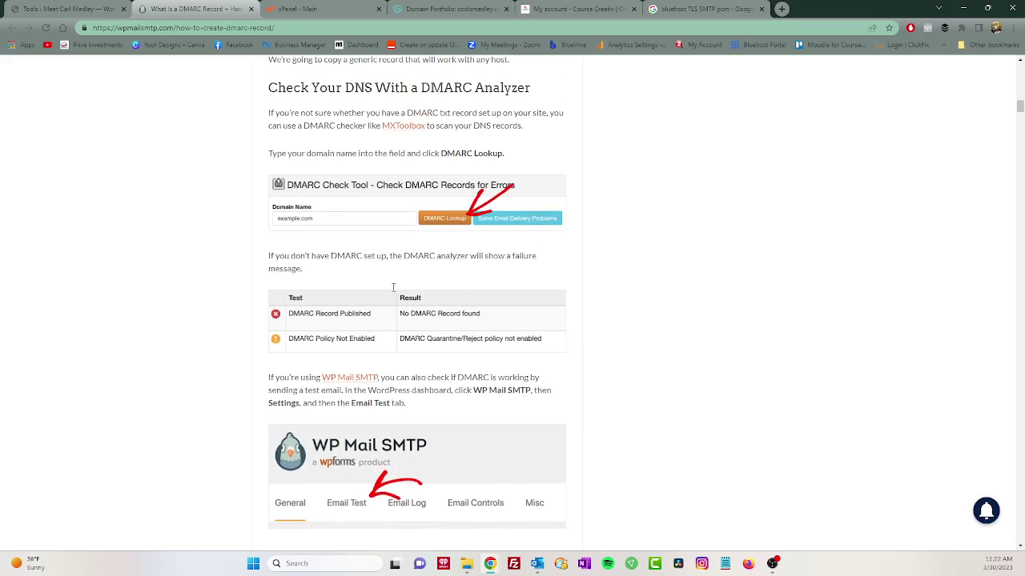
{"action": "scroll", "coordinate": [393, 288], "scroll_direction": "up", "scroll_amount": 3}
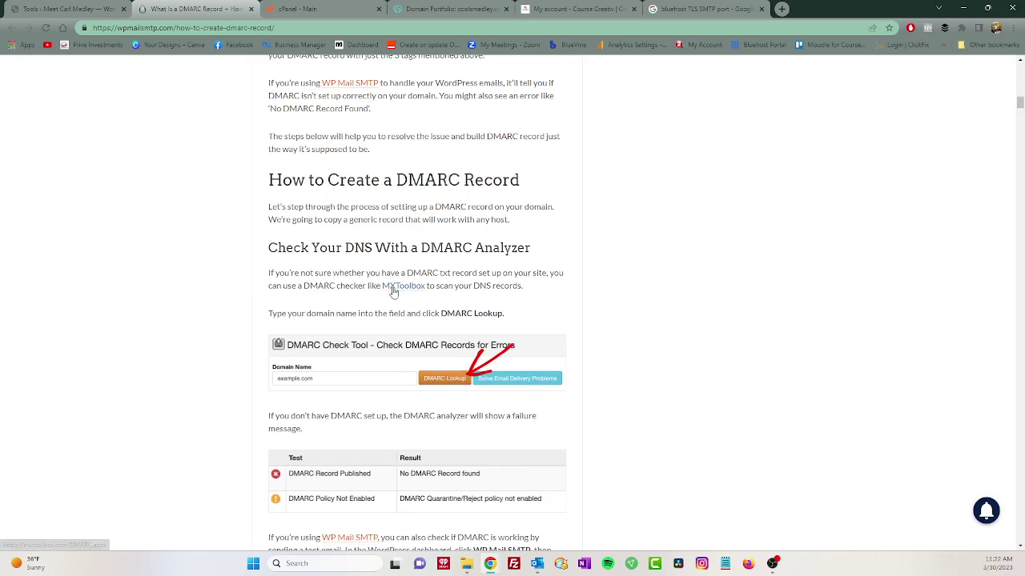
{"action": "scroll", "coordinate": [393, 293], "scroll_direction": "up", "scroll_amount": 5}
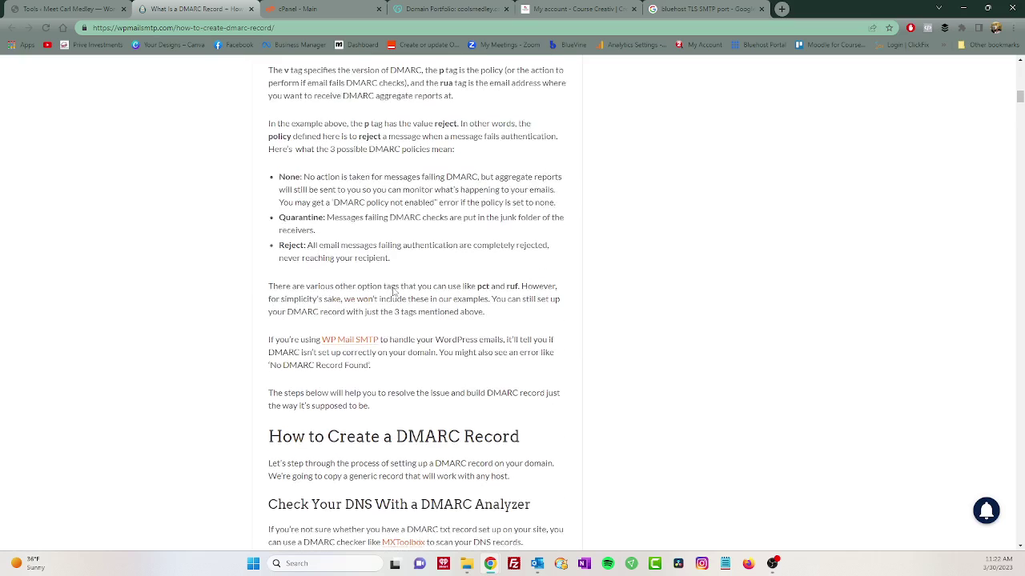
{"action": "scroll", "coordinate": [393, 291], "scroll_direction": "up", "scroll_amount": 2}
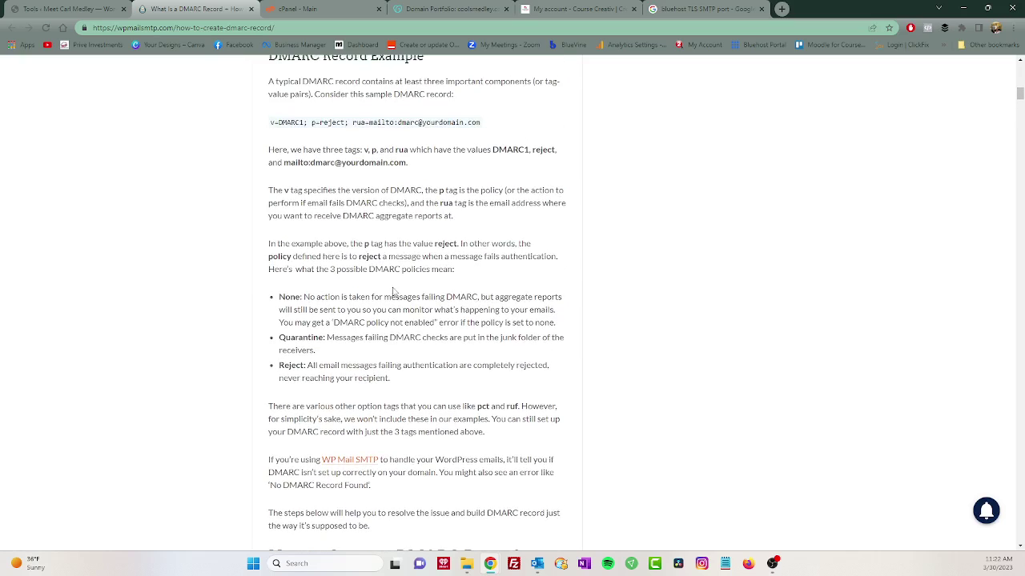
{"action": "scroll", "coordinate": [393, 291], "scroll_direction": "up", "scroll_amount": 2}
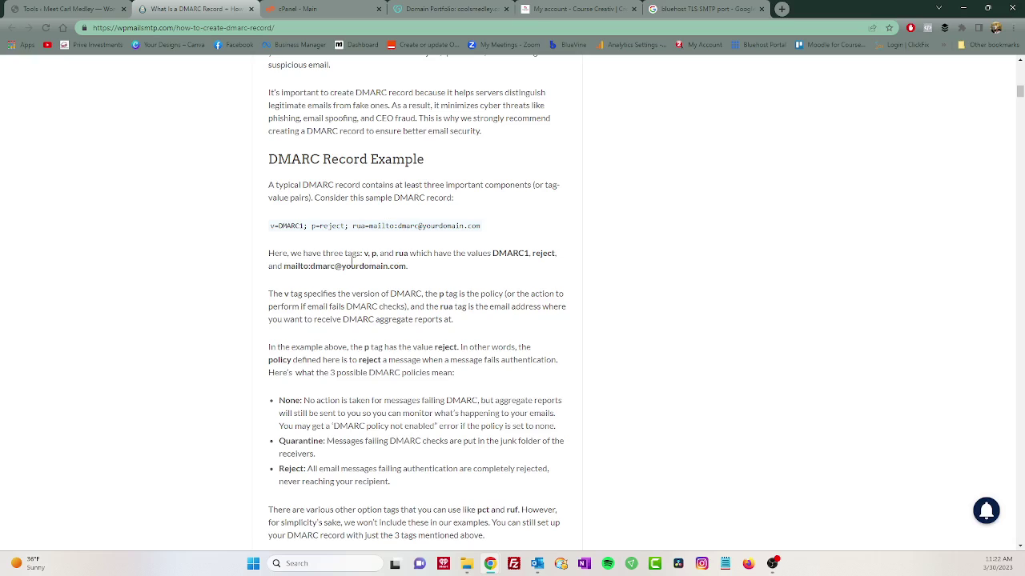
{"action": "scroll", "coordinate": [352, 263], "scroll_direction": "up", "scroll_amount": 1}
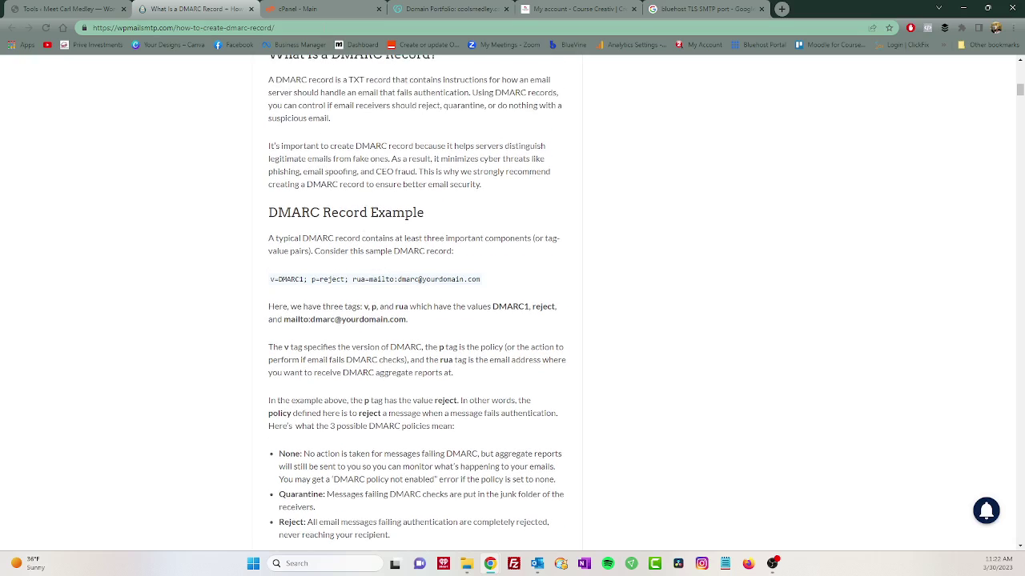
Set the new TXT record's Name to _dmarc. from autofill and select the Value field.
{"action": "left_click", "coordinate": [426, 12]}
{"action": "left_click", "coordinate": [425, 228]}
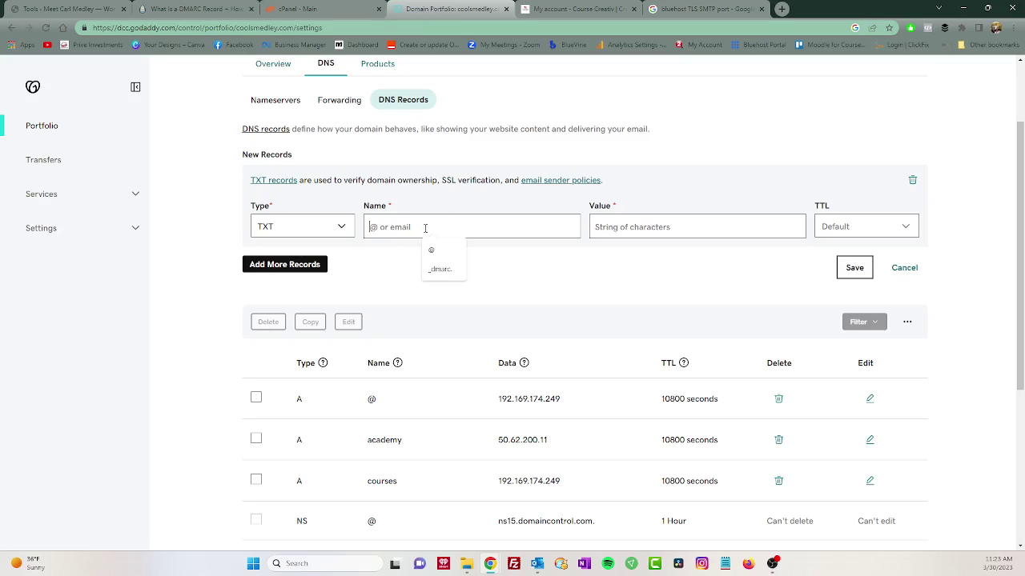
{"action": "left_click", "coordinate": [433, 270]}
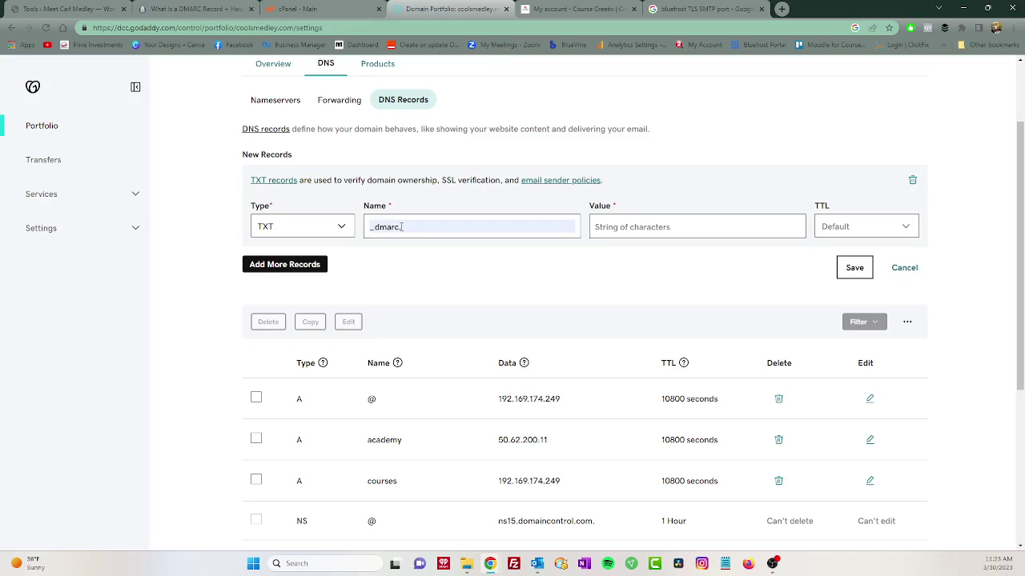
{"action": "left_click", "coordinate": [614, 228]}
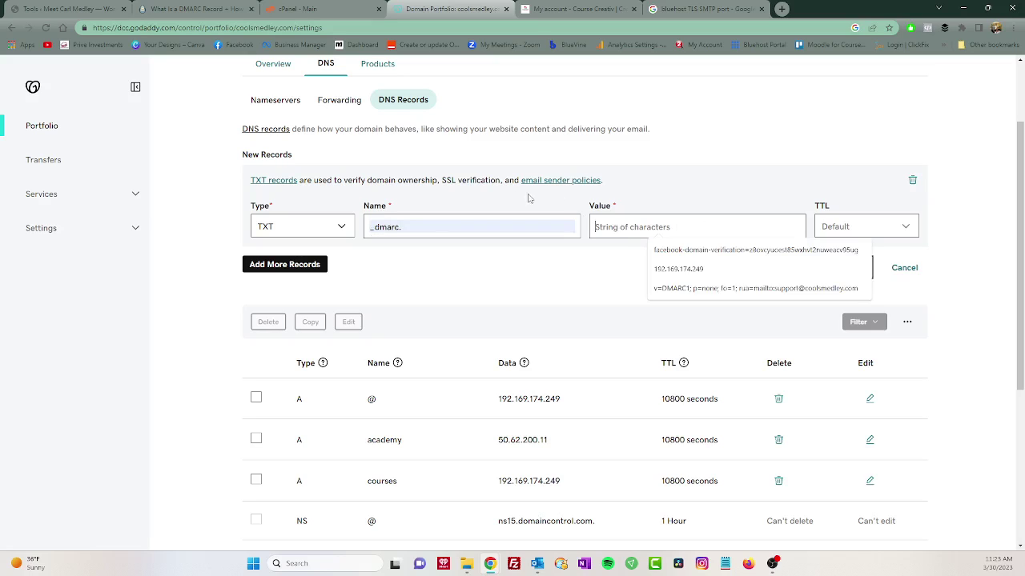
Copy the article's sample DMARC record line v=DMARC1; p=reject; rua=mailto:….
{"action": "left_click", "coordinate": [202, 10]}
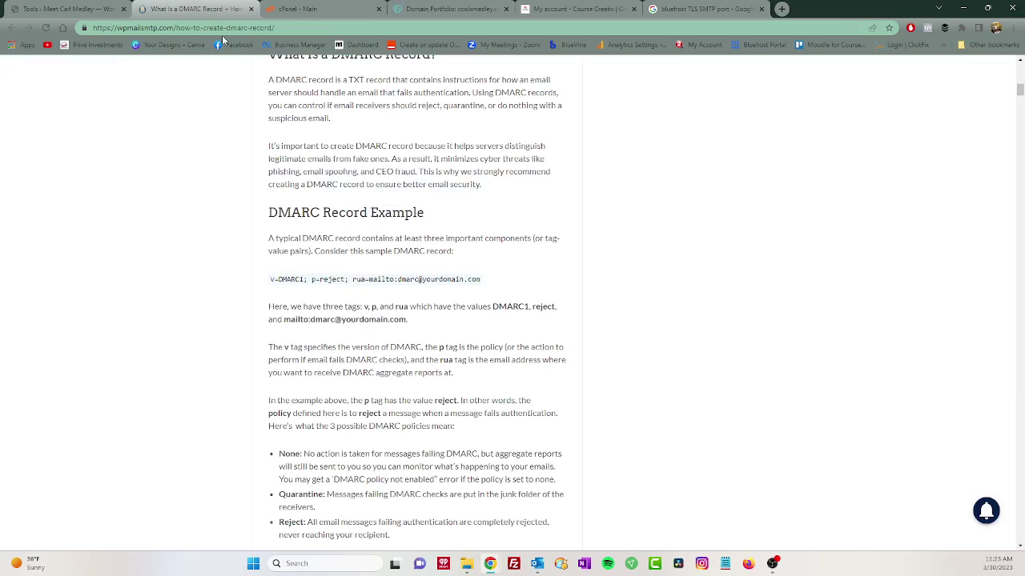
{"action": "left_click_drag", "start_coordinate": [492, 285], "coordinate": [271, 282]}
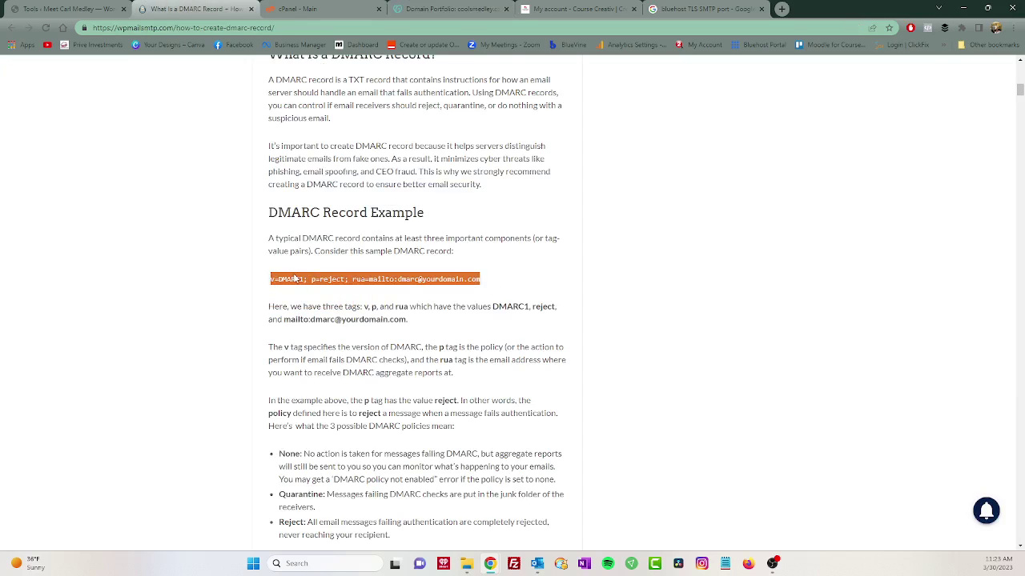
{"action": "right_click", "coordinate": [295, 279]}
{"action": "left_click", "coordinate": [321, 285]}
Paste the copied DMARC record into the GoDaddy TXT record's Value field.
{"action": "left_click", "coordinate": [303, 9]}
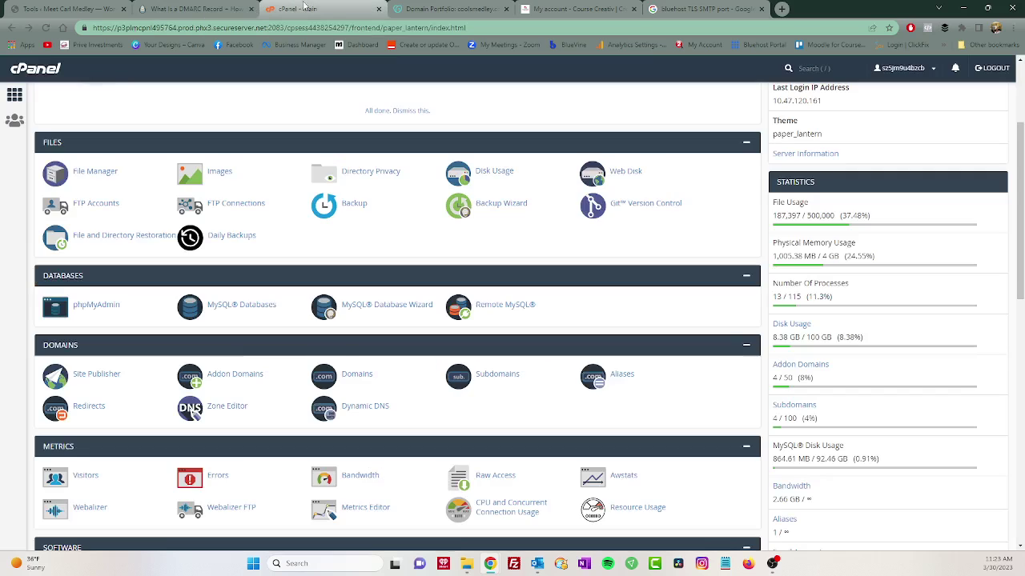
{"action": "left_click", "coordinate": [450, 7]}
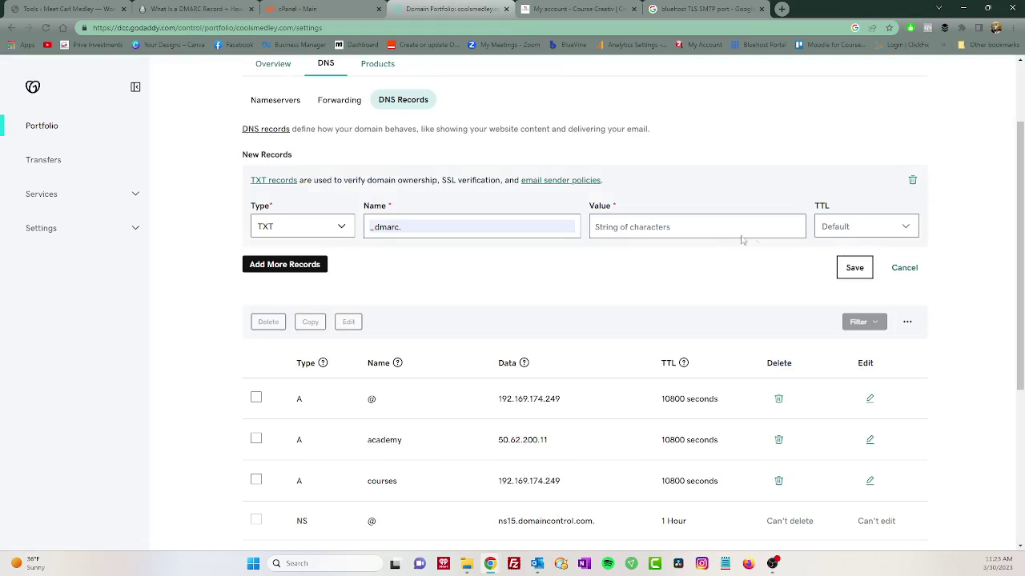
{"action": "left_click", "coordinate": [701, 226]}
{"action": "key", "text": "ctrl+v"}
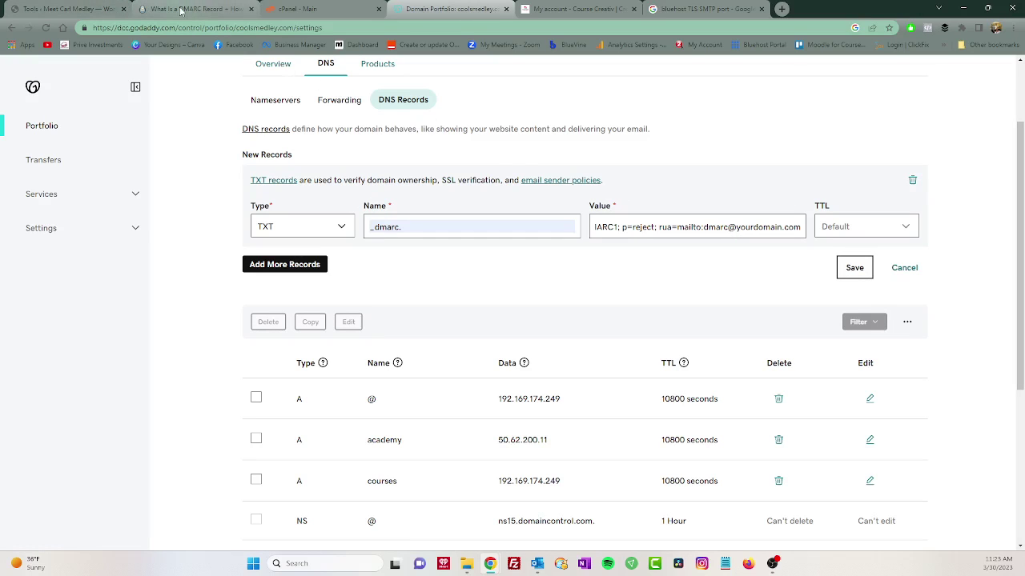
Check the From Email address in WP Mail SMTP settings, then return to the GoDaddy record form.
{"action": "left_click", "coordinate": [104, 10]}
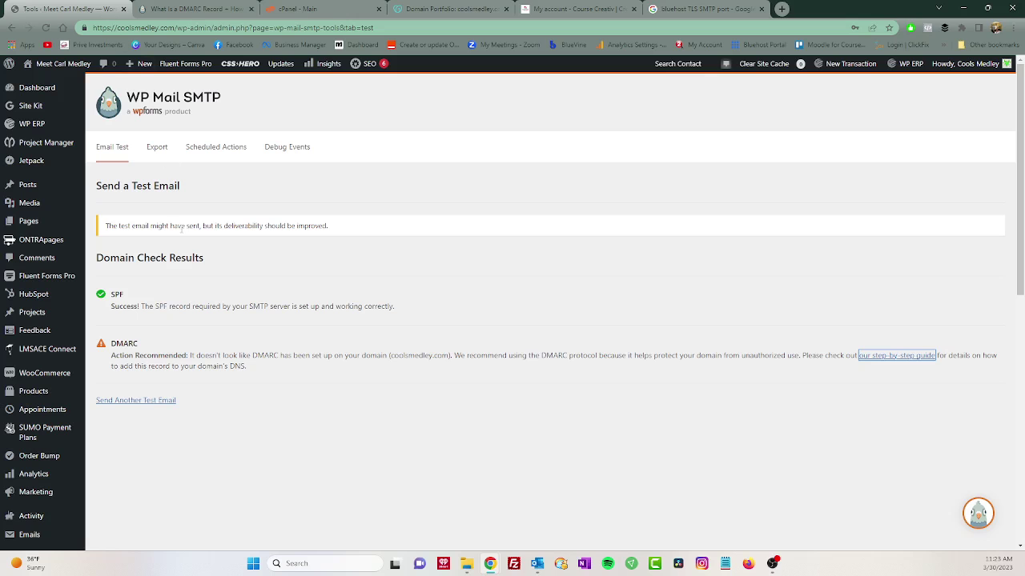
{"action": "scroll", "coordinate": [44, 448], "scroll_direction": "down", "scroll_amount": 3}
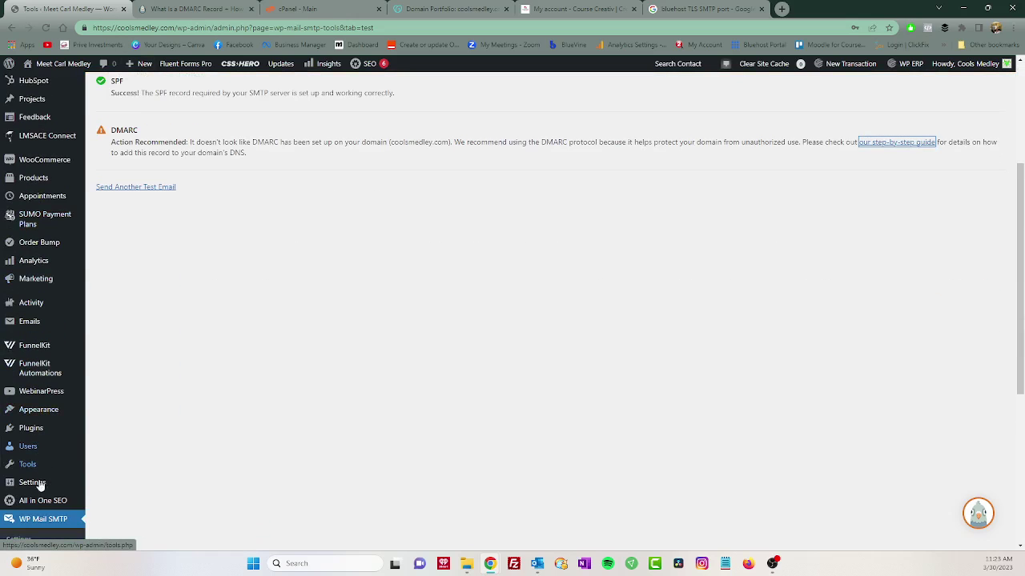
{"action": "scroll", "coordinate": [34, 498], "scroll_direction": "down", "scroll_amount": 1}
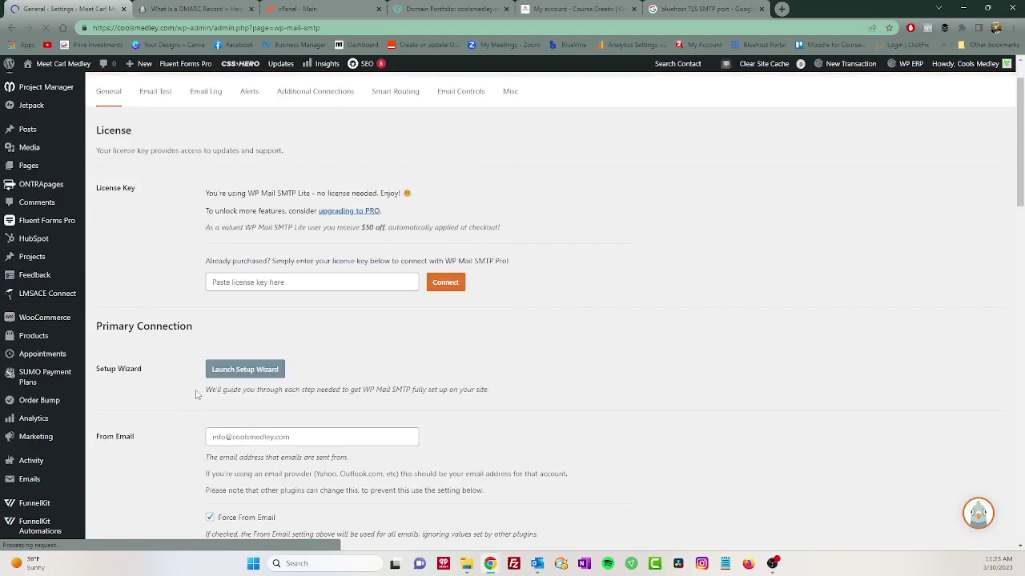
{"action": "scroll", "coordinate": [196, 394], "scroll_direction": "down", "scroll_amount": 3}
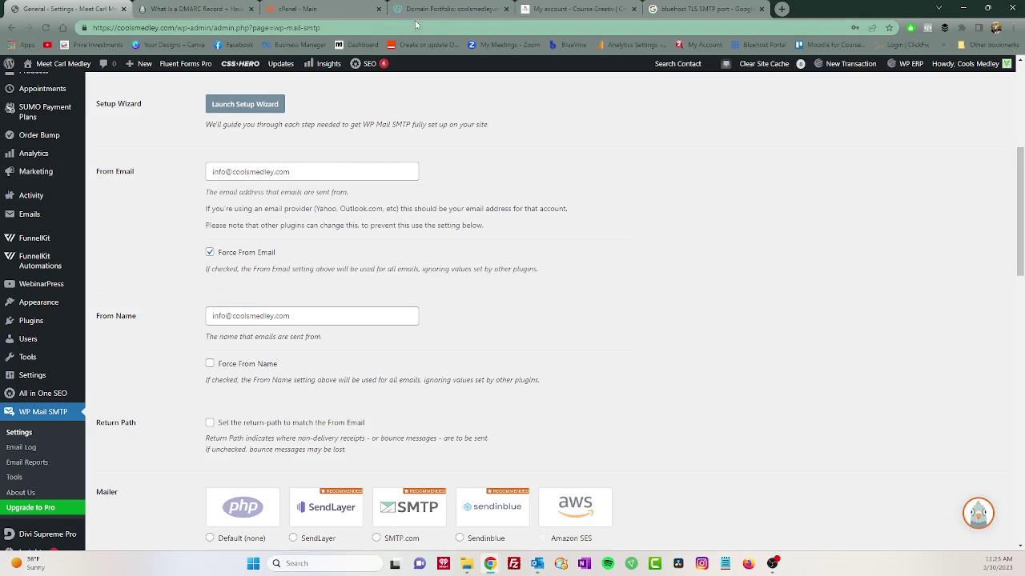
{"action": "left_click", "coordinate": [437, 10]}
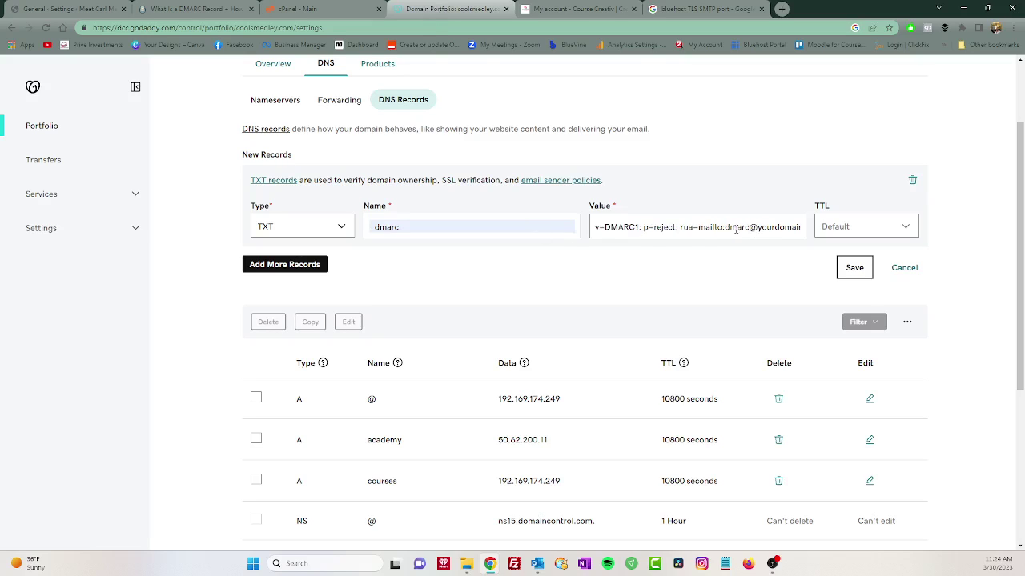
Replace the placeholder rua report address in Value with the site's own email address.
{"action": "left_click_drag", "start_coordinate": [725, 227], "coordinate": [784, 230]}
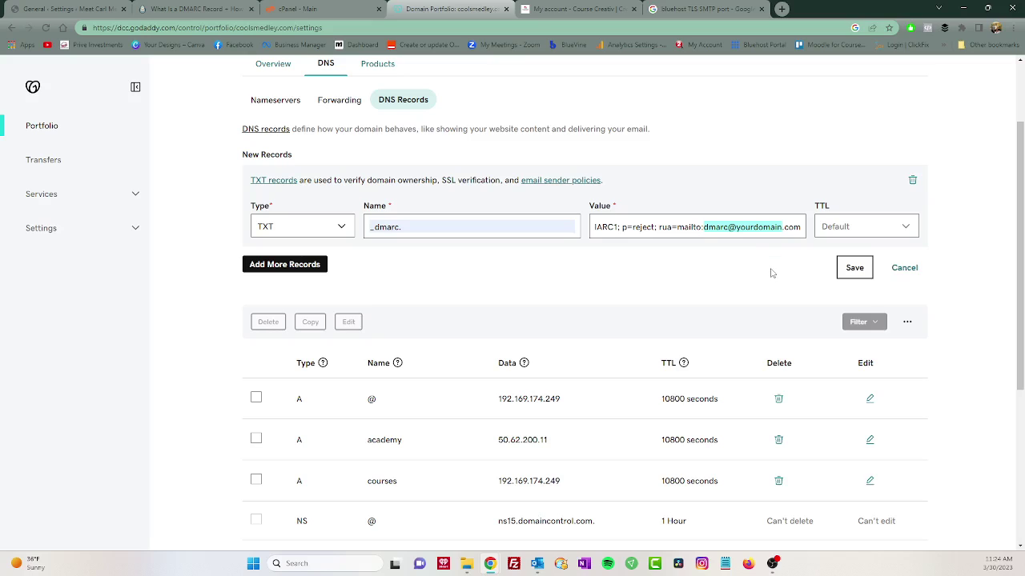
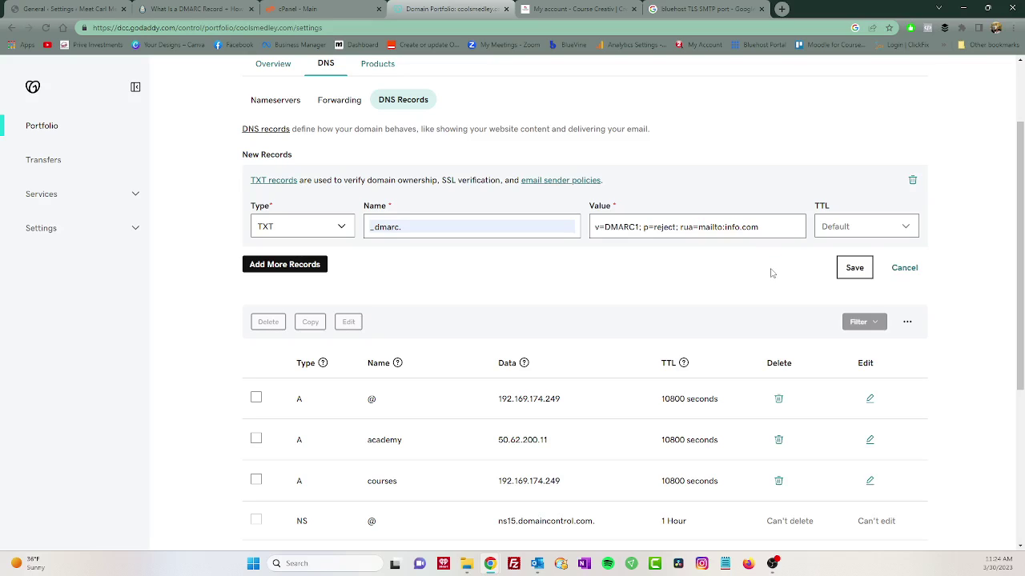
Set the TTL to 1 Day, save the _dmarc TXT record, and dismiss the success notice.
{"action": "left_click", "coordinate": [871, 232]}
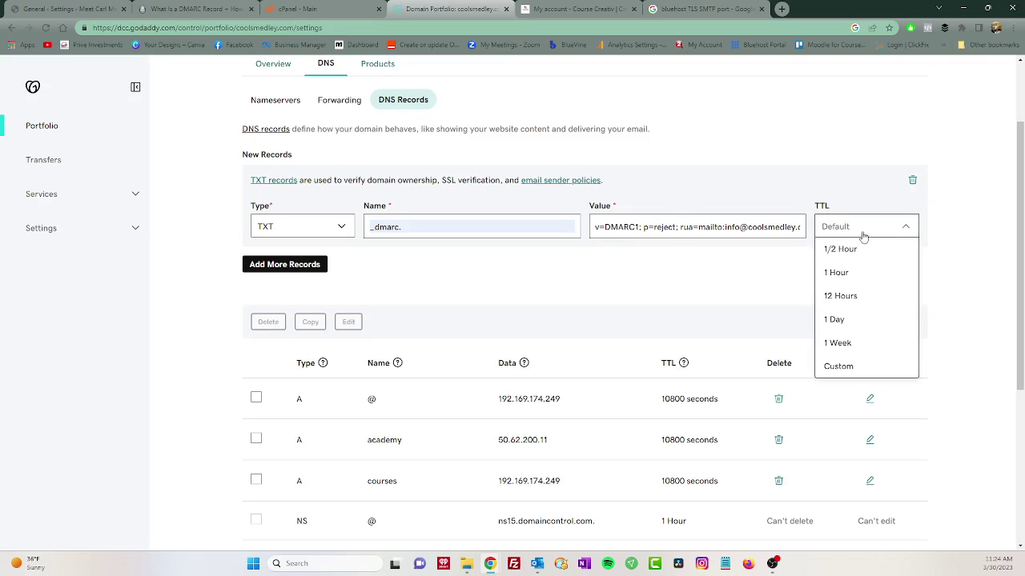
{"action": "left_click", "coordinate": [836, 320]}
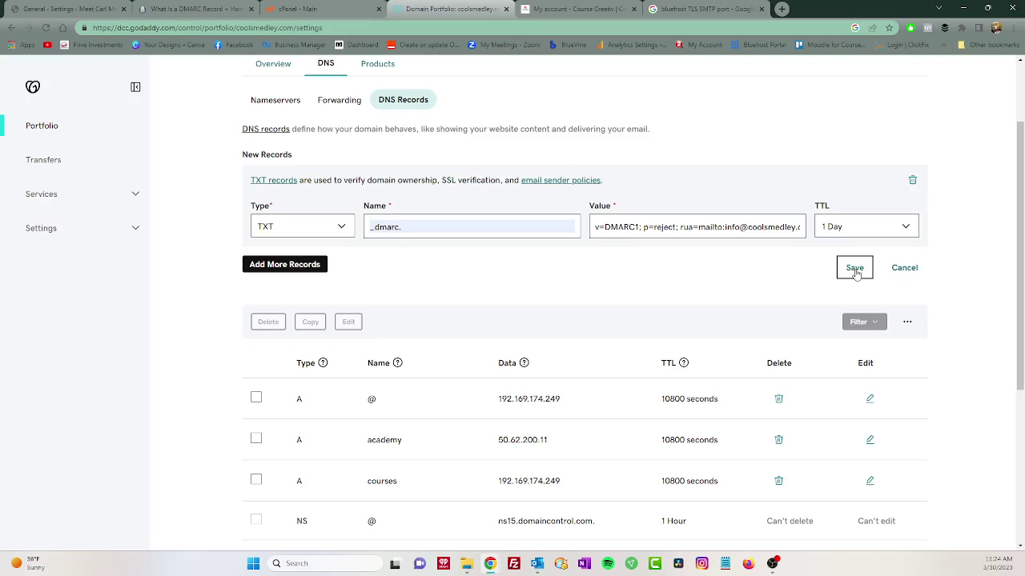
{"action": "left_click", "coordinate": [855, 270]}
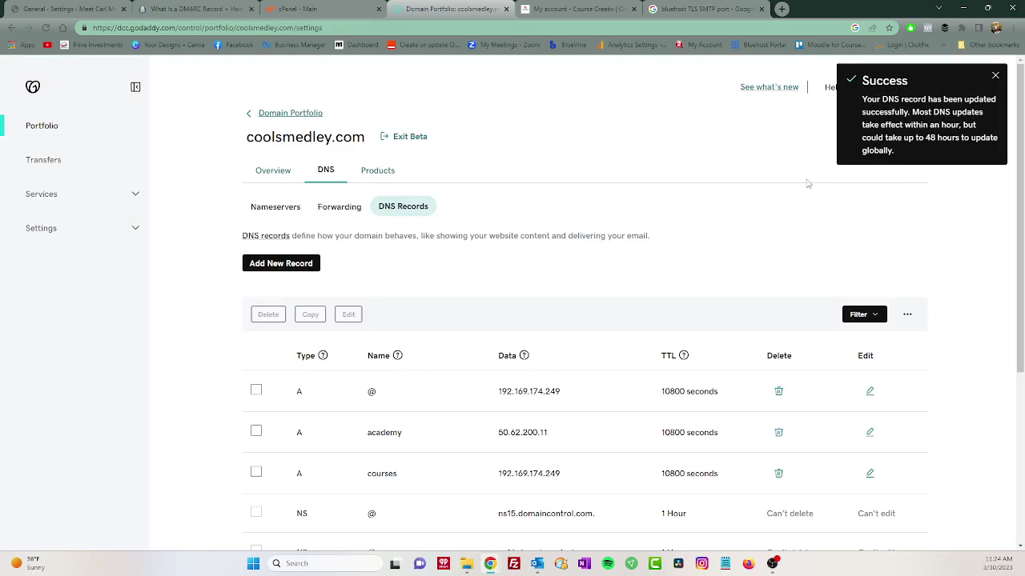
{"action": "left_click", "coordinate": [996, 76]}
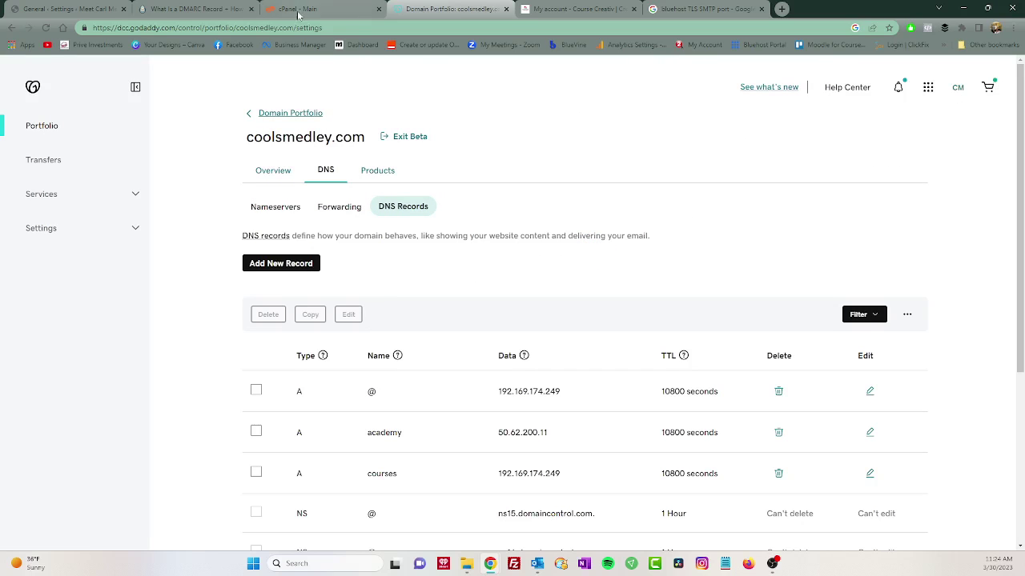
Jump to the article's 'Check Your DNS With a DMARC Analyzer' section for the MXToolbox link.
{"action": "left_click", "coordinate": [205, 8]}
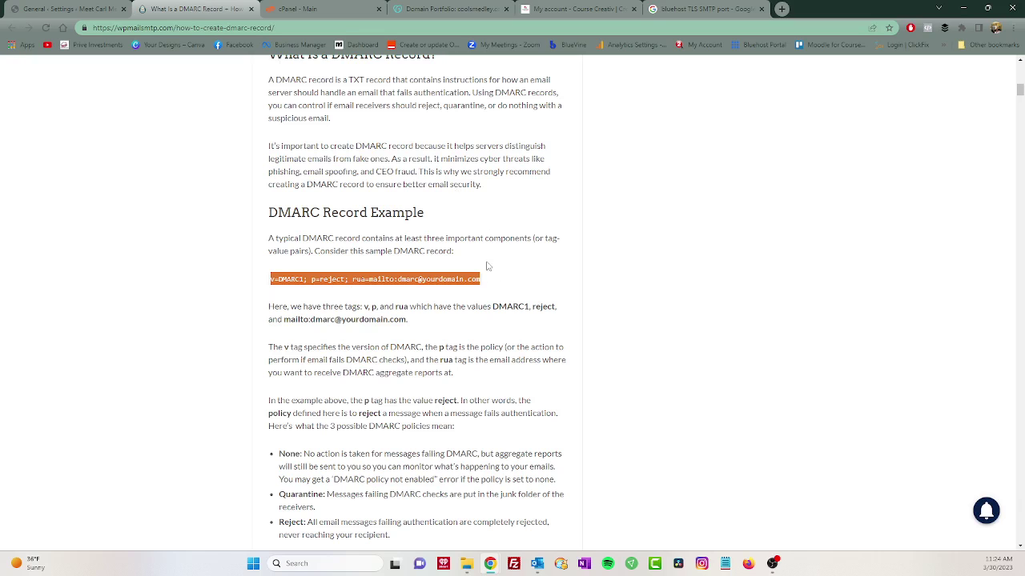
{"action": "scroll", "coordinate": [487, 260], "scroll_direction": "up", "scroll_amount": 2}
{"action": "scroll", "coordinate": [487, 260], "scroll_direction": "up", "scroll_amount": 3}
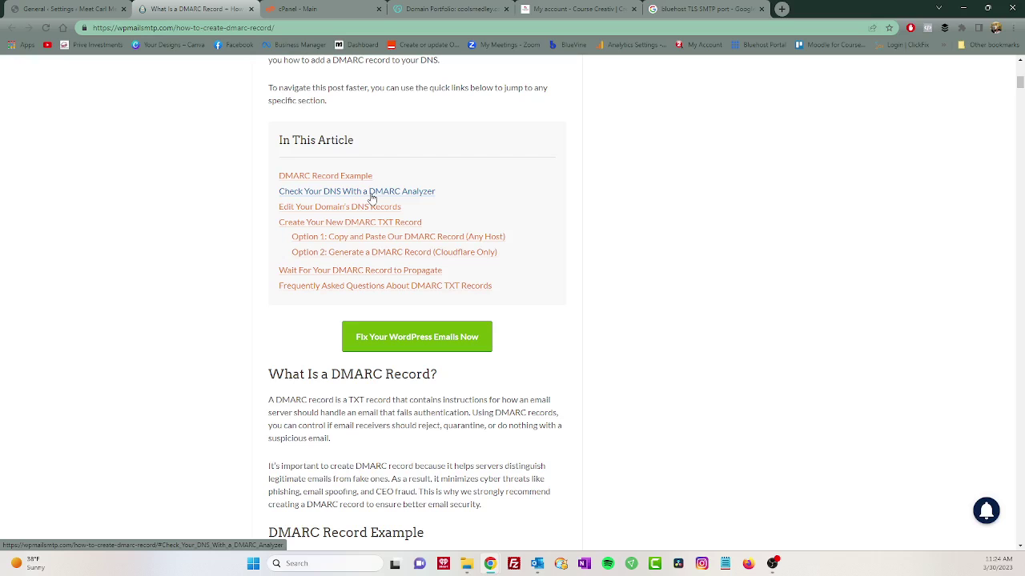
{"action": "left_click", "coordinate": [407, 194]}
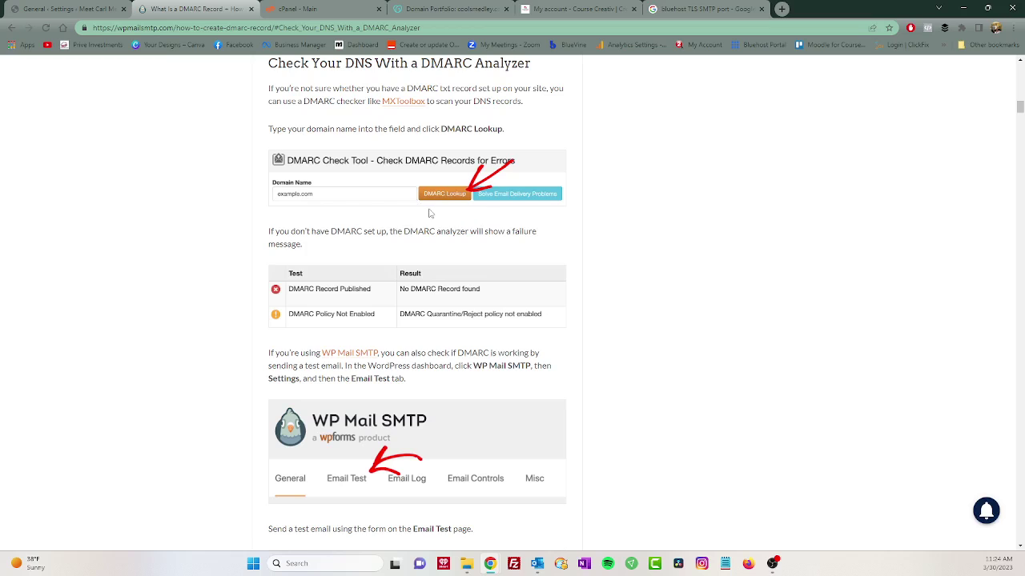
{"action": "scroll", "coordinate": [431, 213], "scroll_direction": "up", "scroll_amount": 1}
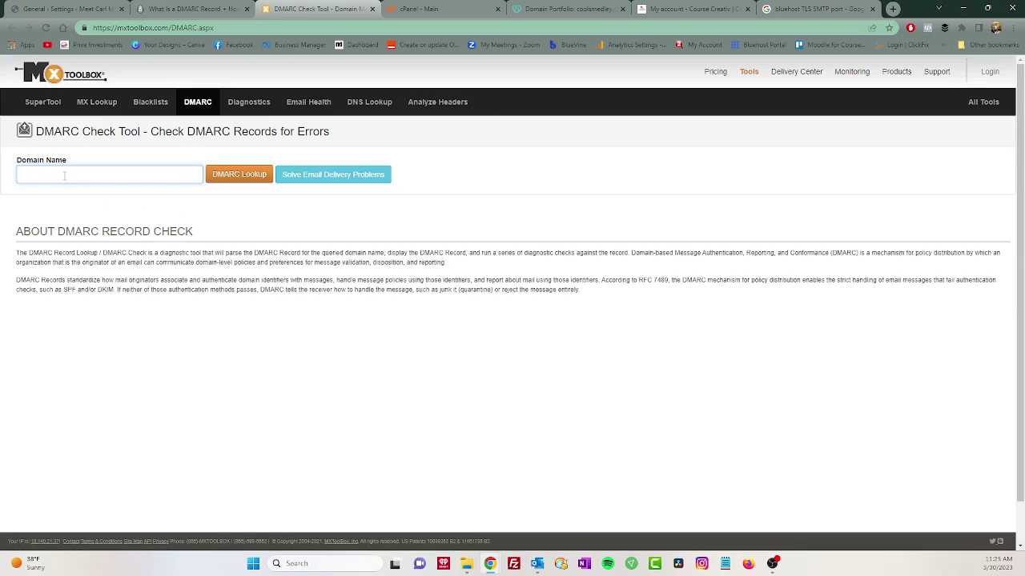
Run an MXToolbox DMARC Lookup for coolsmedley.com and highlight the returned v=DMARC1; p=reject record.
{"action": "left_click", "coordinate": [64, 176]}
{"action": "left_click", "coordinate": [91, 217]}
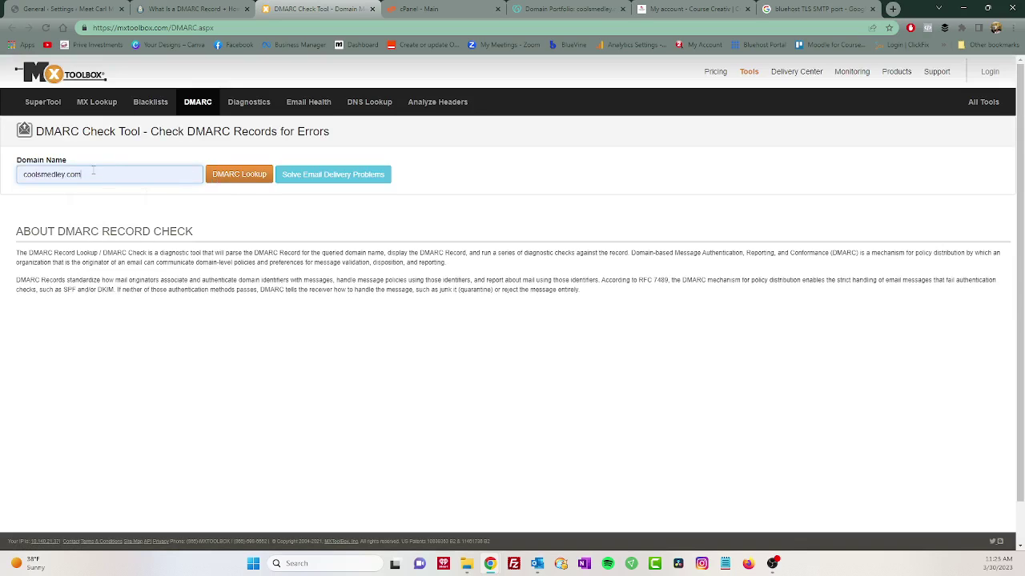
{"action": "left_click", "coordinate": [245, 175]}
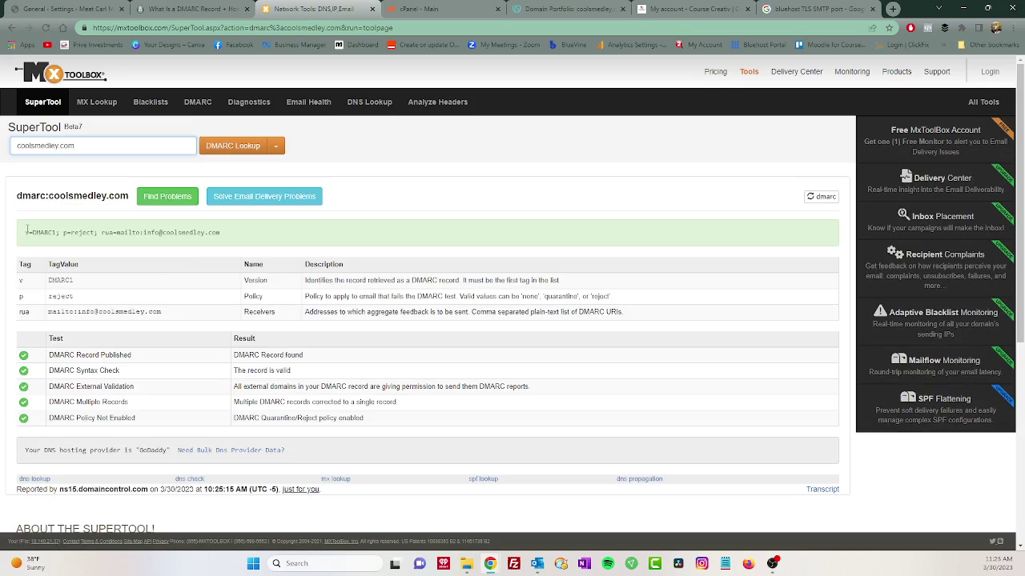
{"action": "left_click_drag", "start_coordinate": [28, 230], "coordinate": [241, 234]}
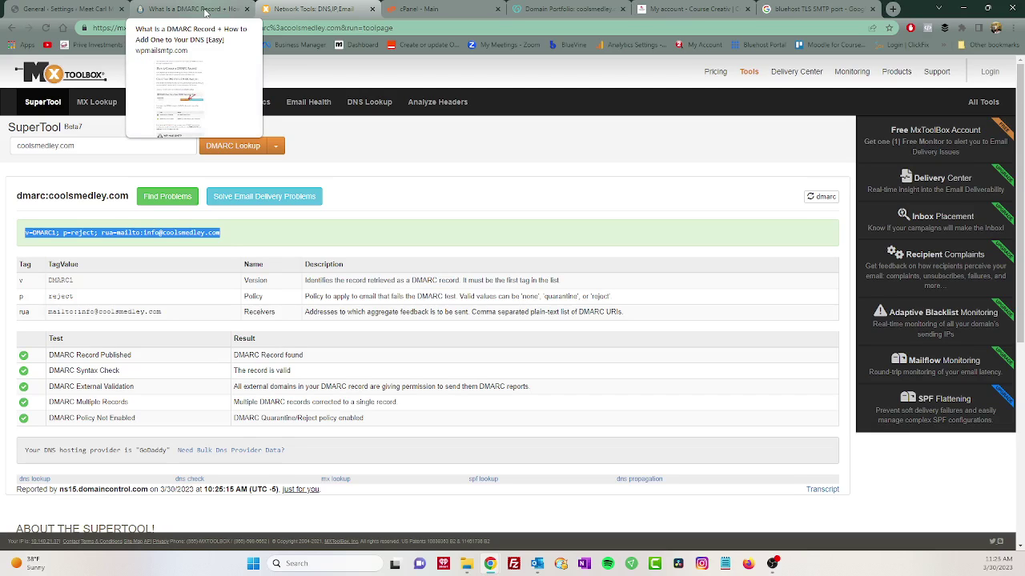
Return to the wpmailsmtp.com DMARC guide and bring its sample DMARC record example into view.
{"action": "left_click", "coordinate": [204, 9]}
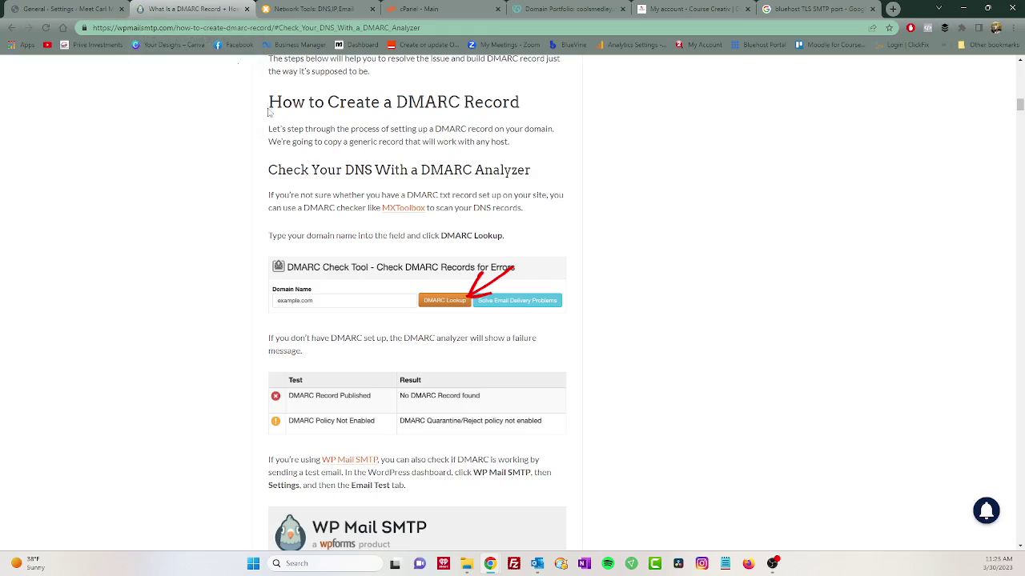
{"action": "scroll", "coordinate": [342, 190], "scroll_direction": "up", "scroll_amount": 3}
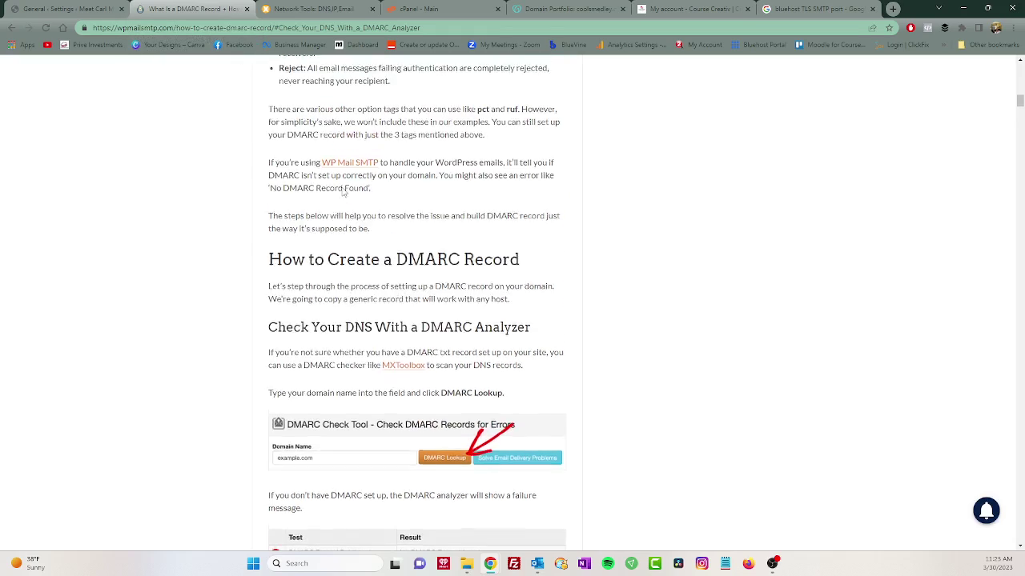
{"action": "scroll", "coordinate": [342, 189], "scroll_direction": "up", "scroll_amount": 7}
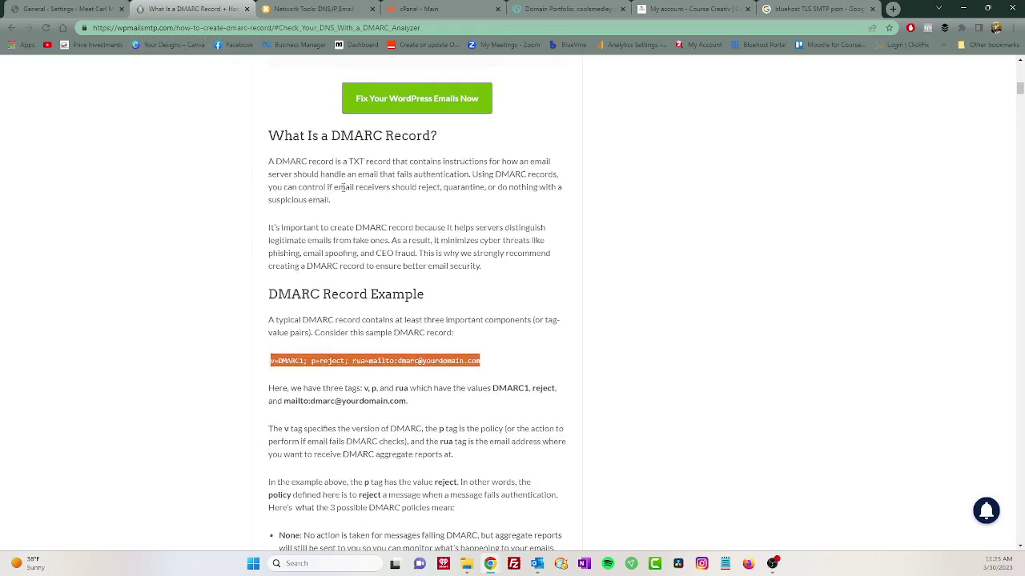
{"action": "scroll", "coordinate": [342, 190], "scroll_direction": "up", "scroll_amount": 2}
{"action": "scroll", "coordinate": [342, 189], "scroll_direction": "down", "scroll_amount": 4}
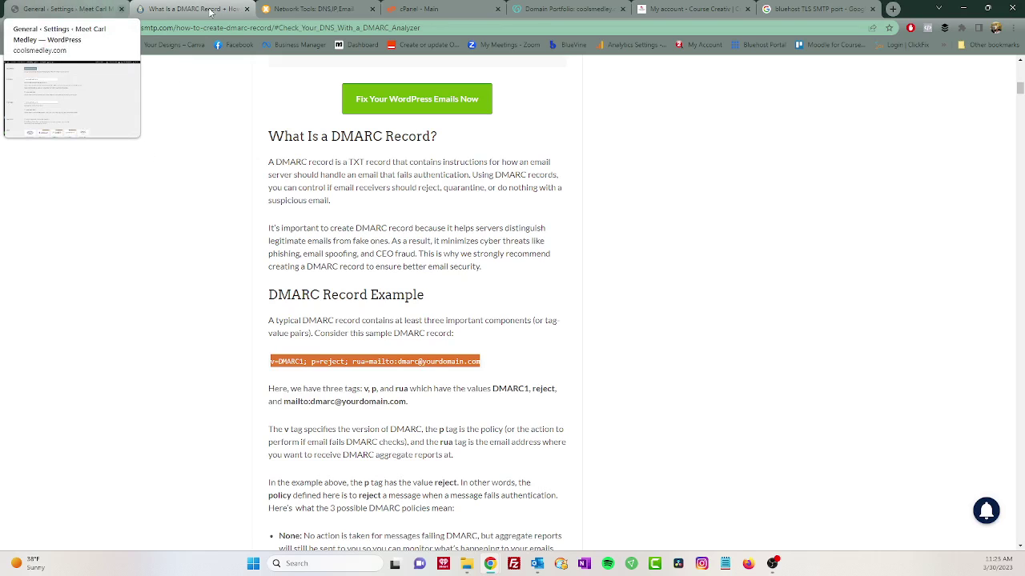
Switch to the WP Mail SMTP settings and open the Email Test page.
{"action": "left_click", "coordinate": [65, 9]}
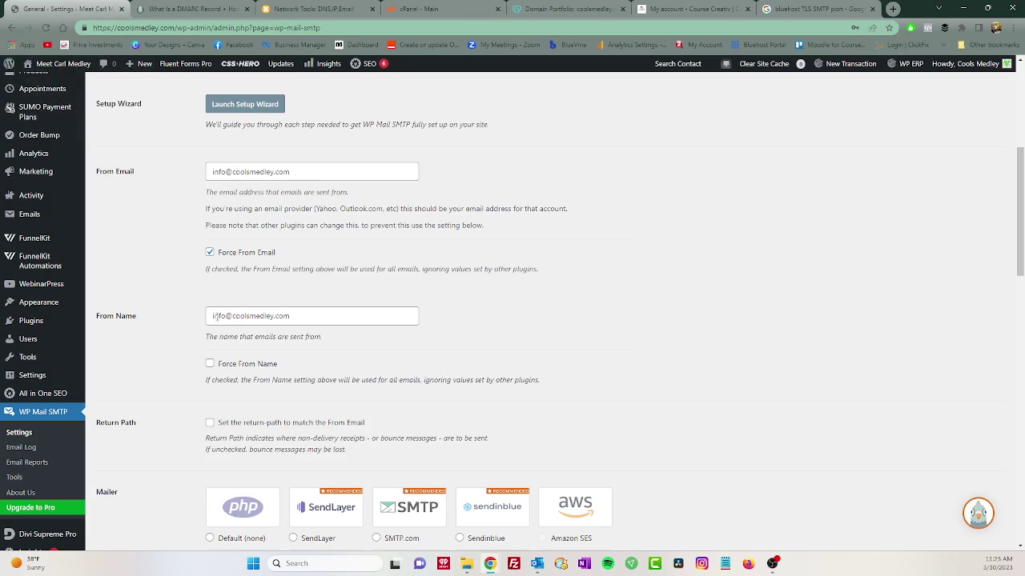
{"action": "scroll", "coordinate": [232, 328], "scroll_direction": "up", "scroll_amount": 5}
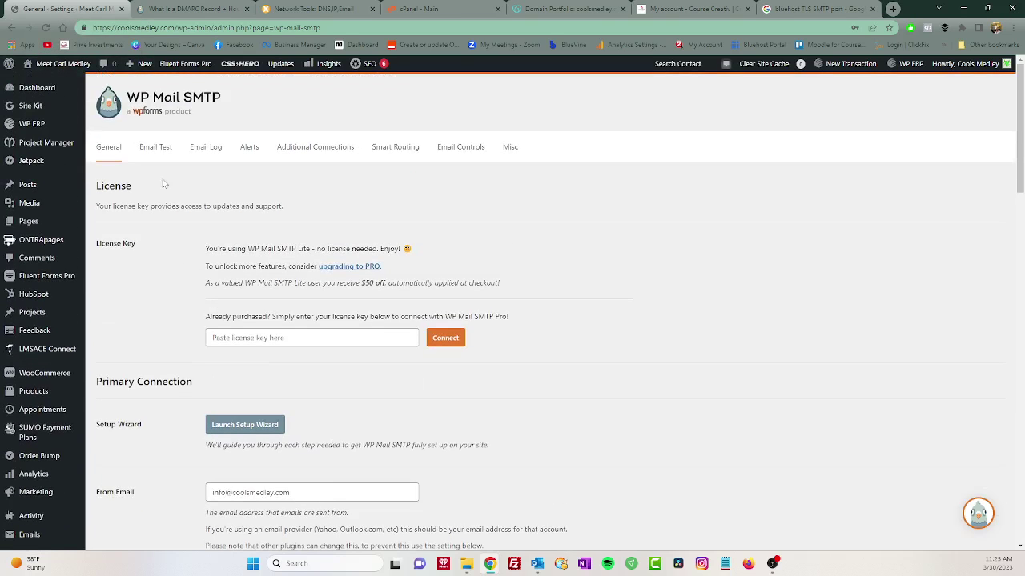
{"action": "left_click", "coordinate": [148, 153]}
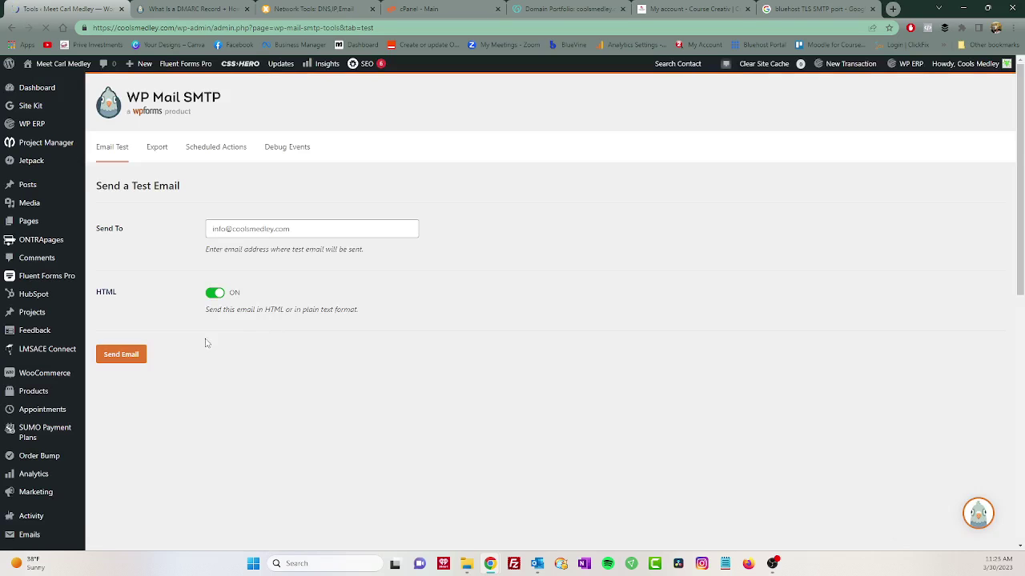
Send the HTML test email to the filled-in recipient address.
{"action": "left_click", "coordinate": [122, 358]}
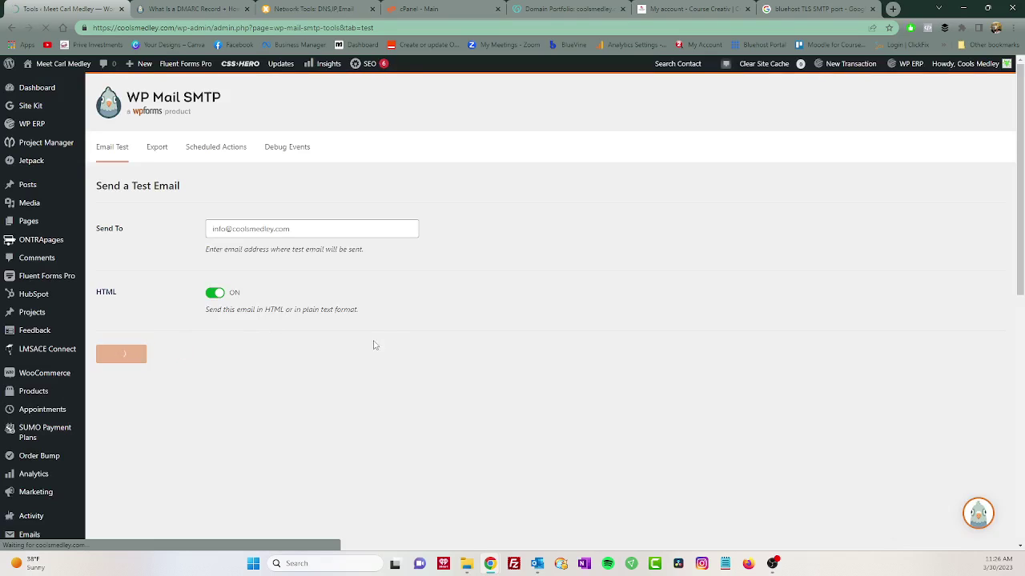